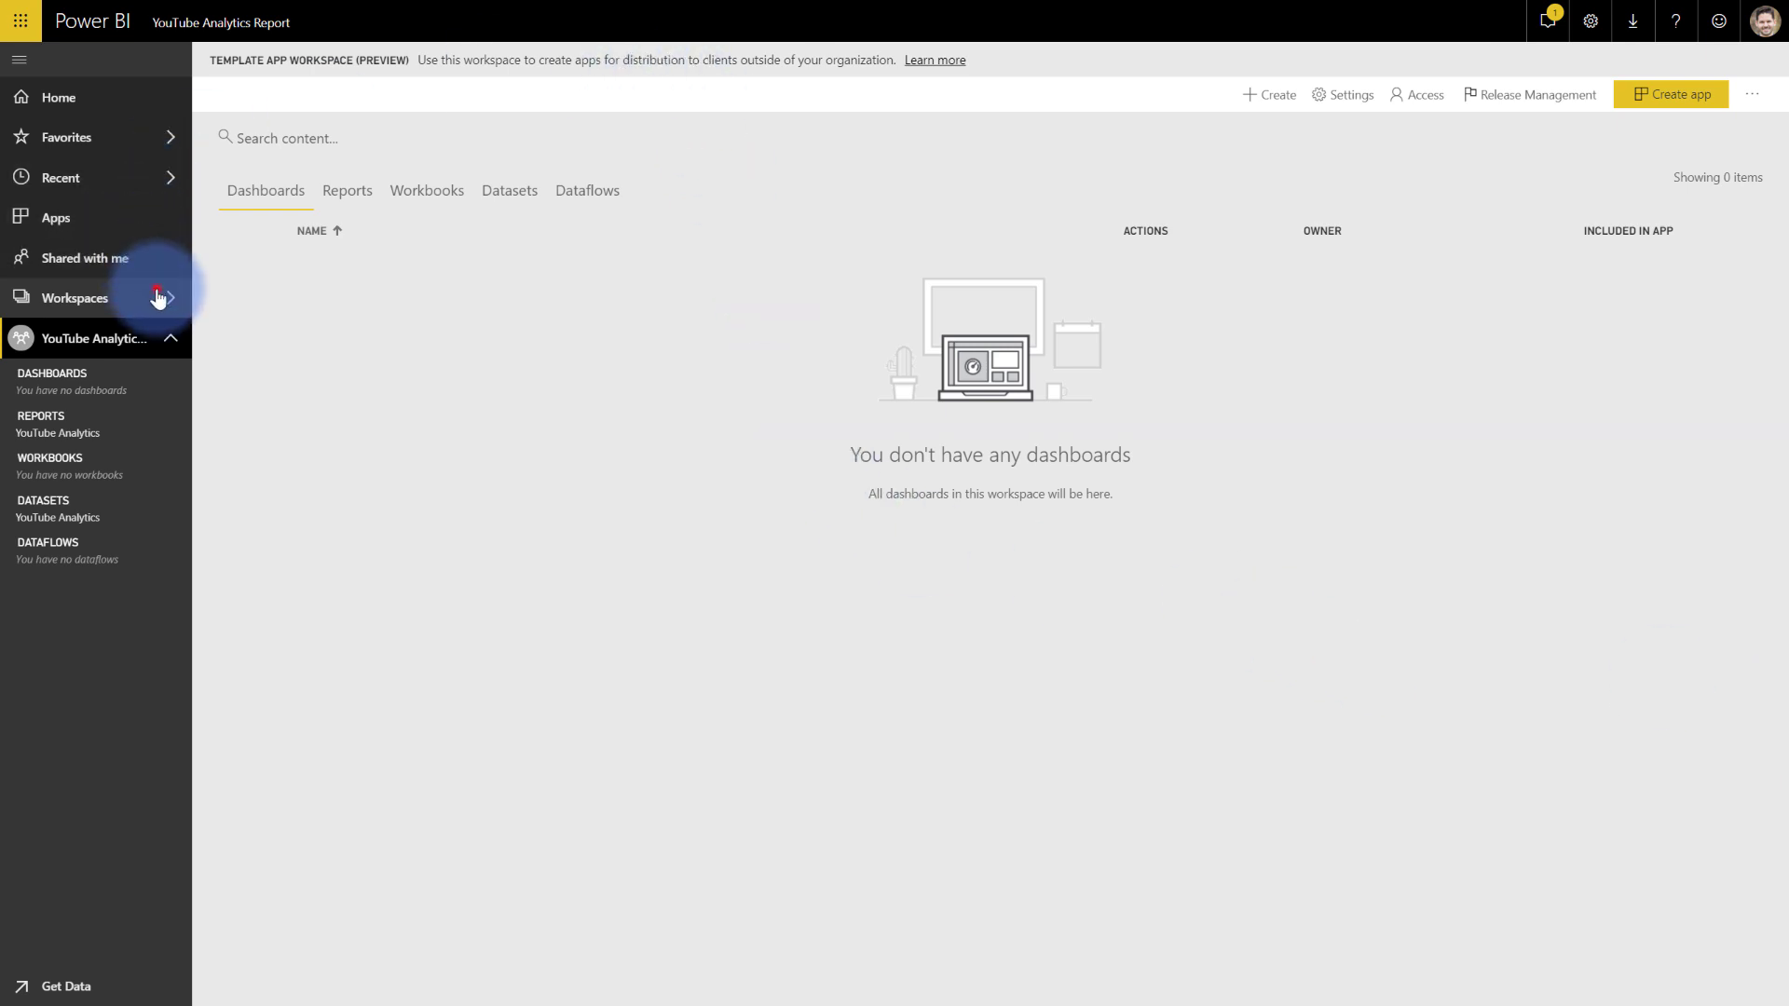
# - Create the 'App Workspace Demo' app workspace with Develop a template app ticked, then open it
pyautogui.click(159, 293)
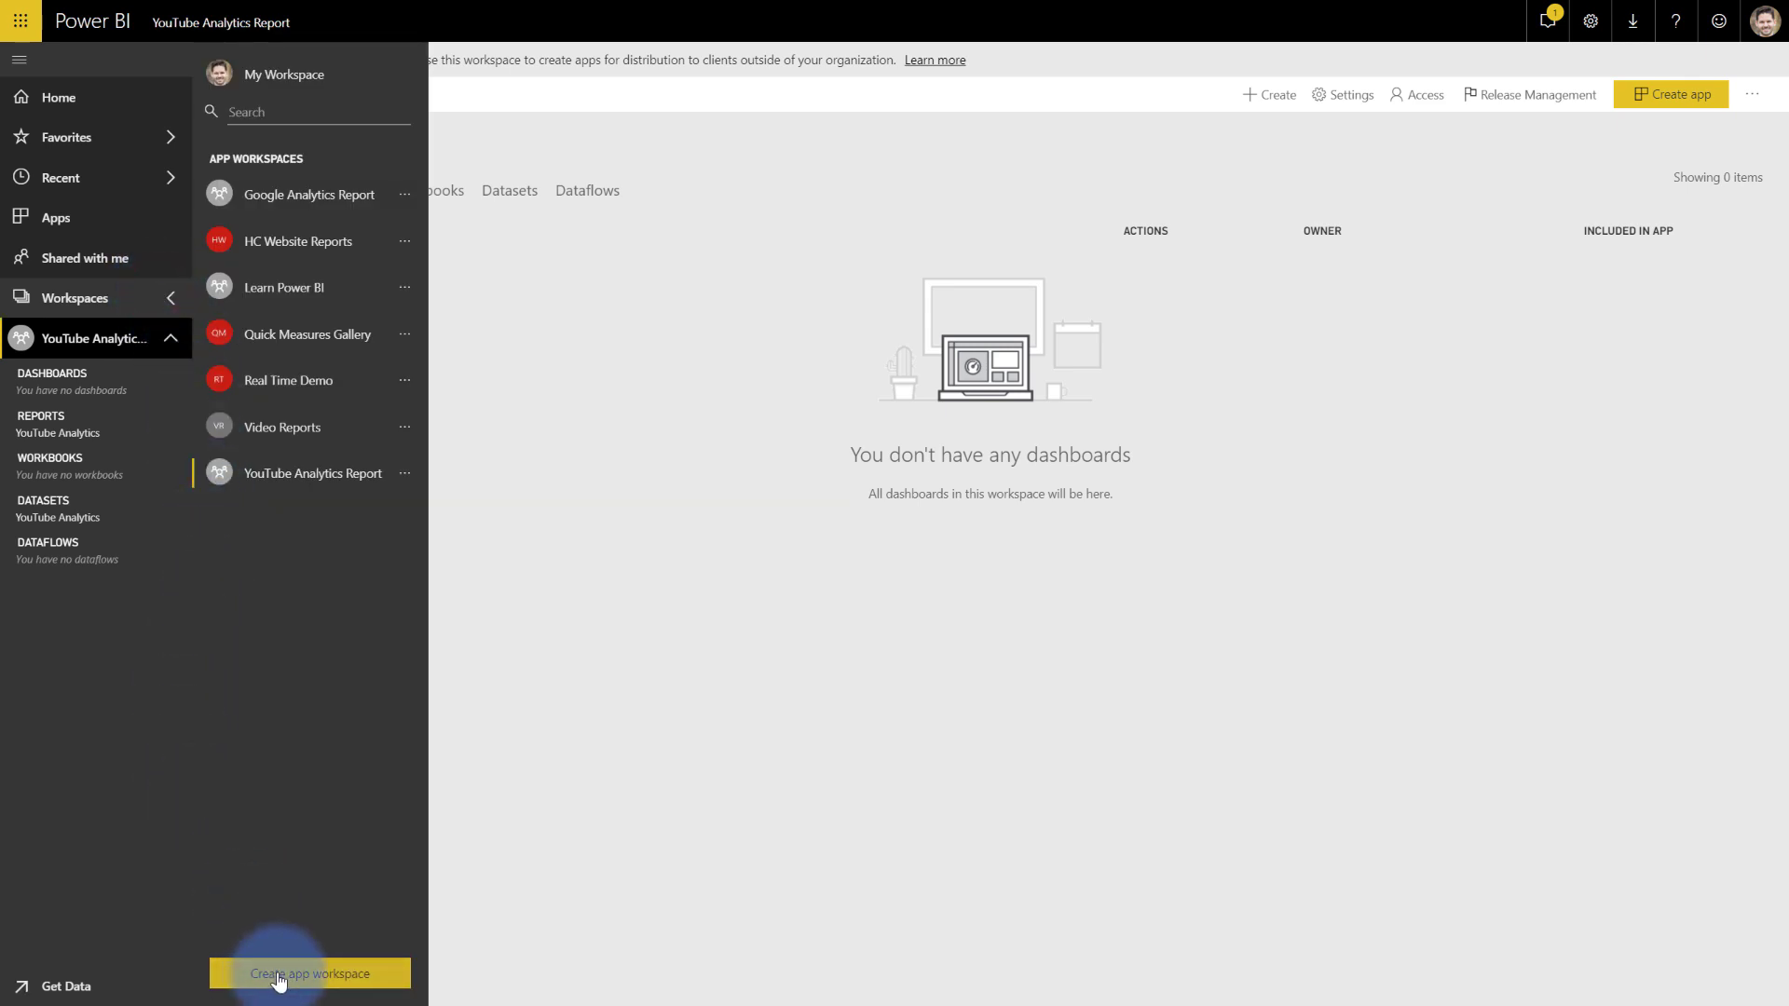
pyautogui.click(277, 977)
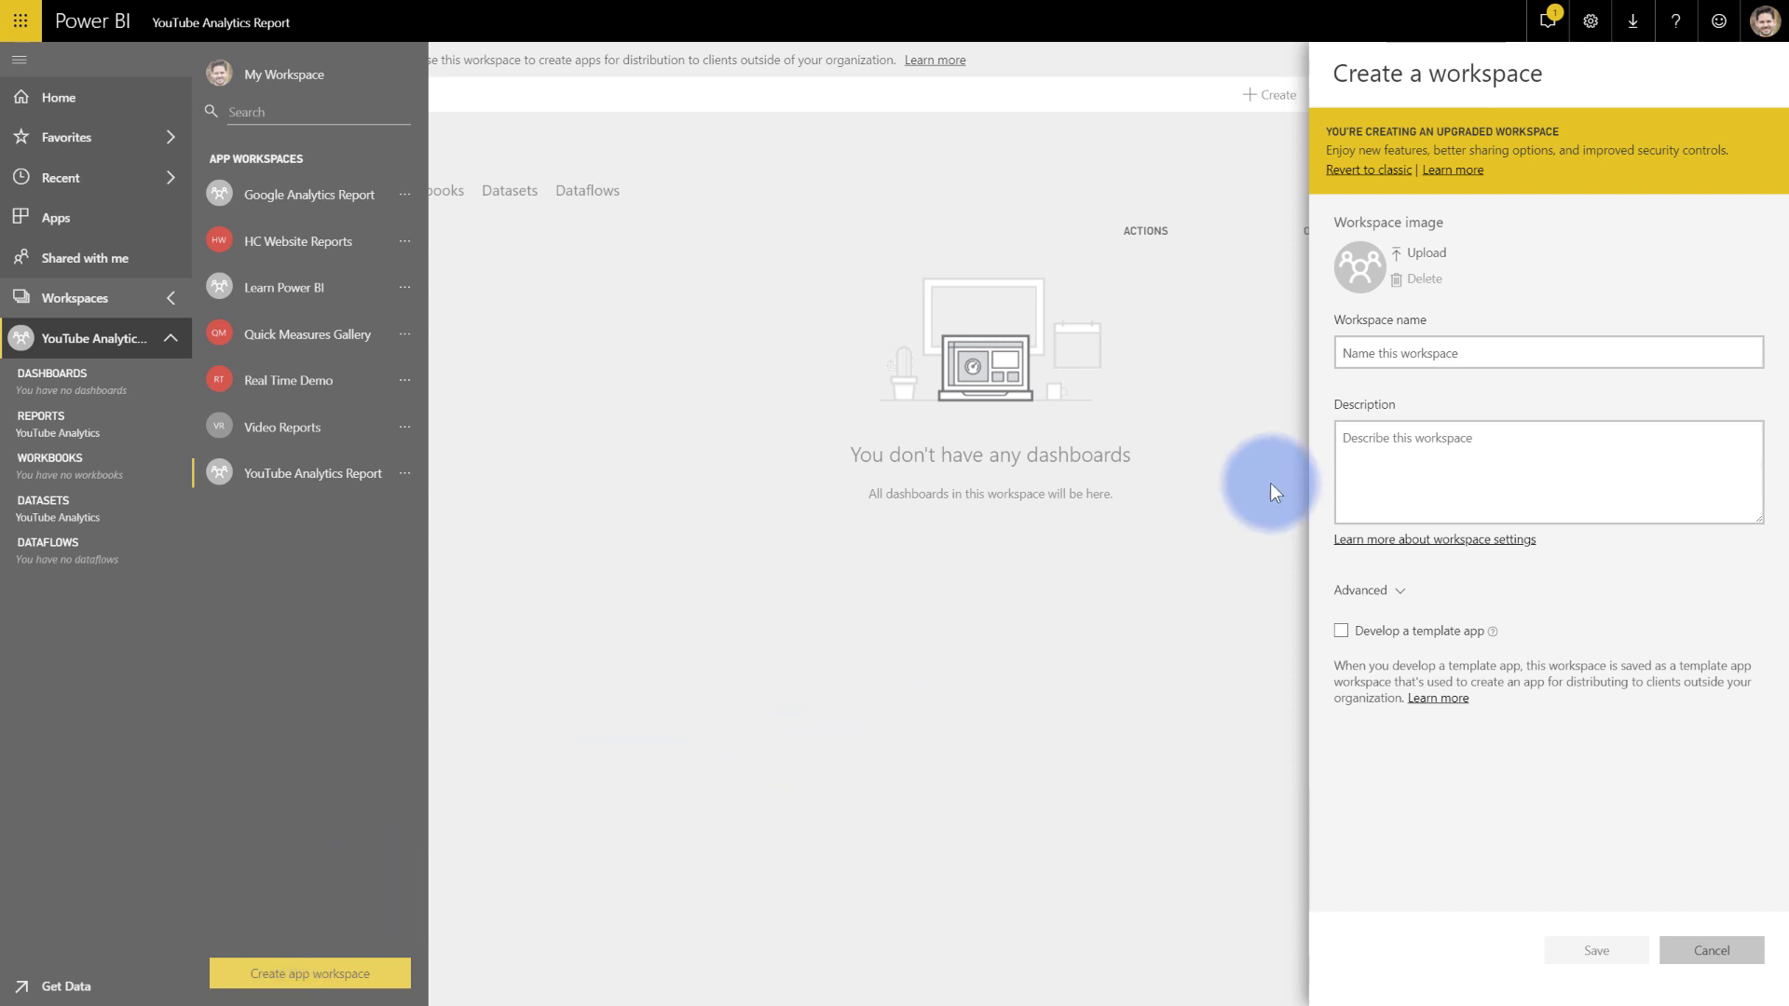
pyautogui.click(1368, 360)
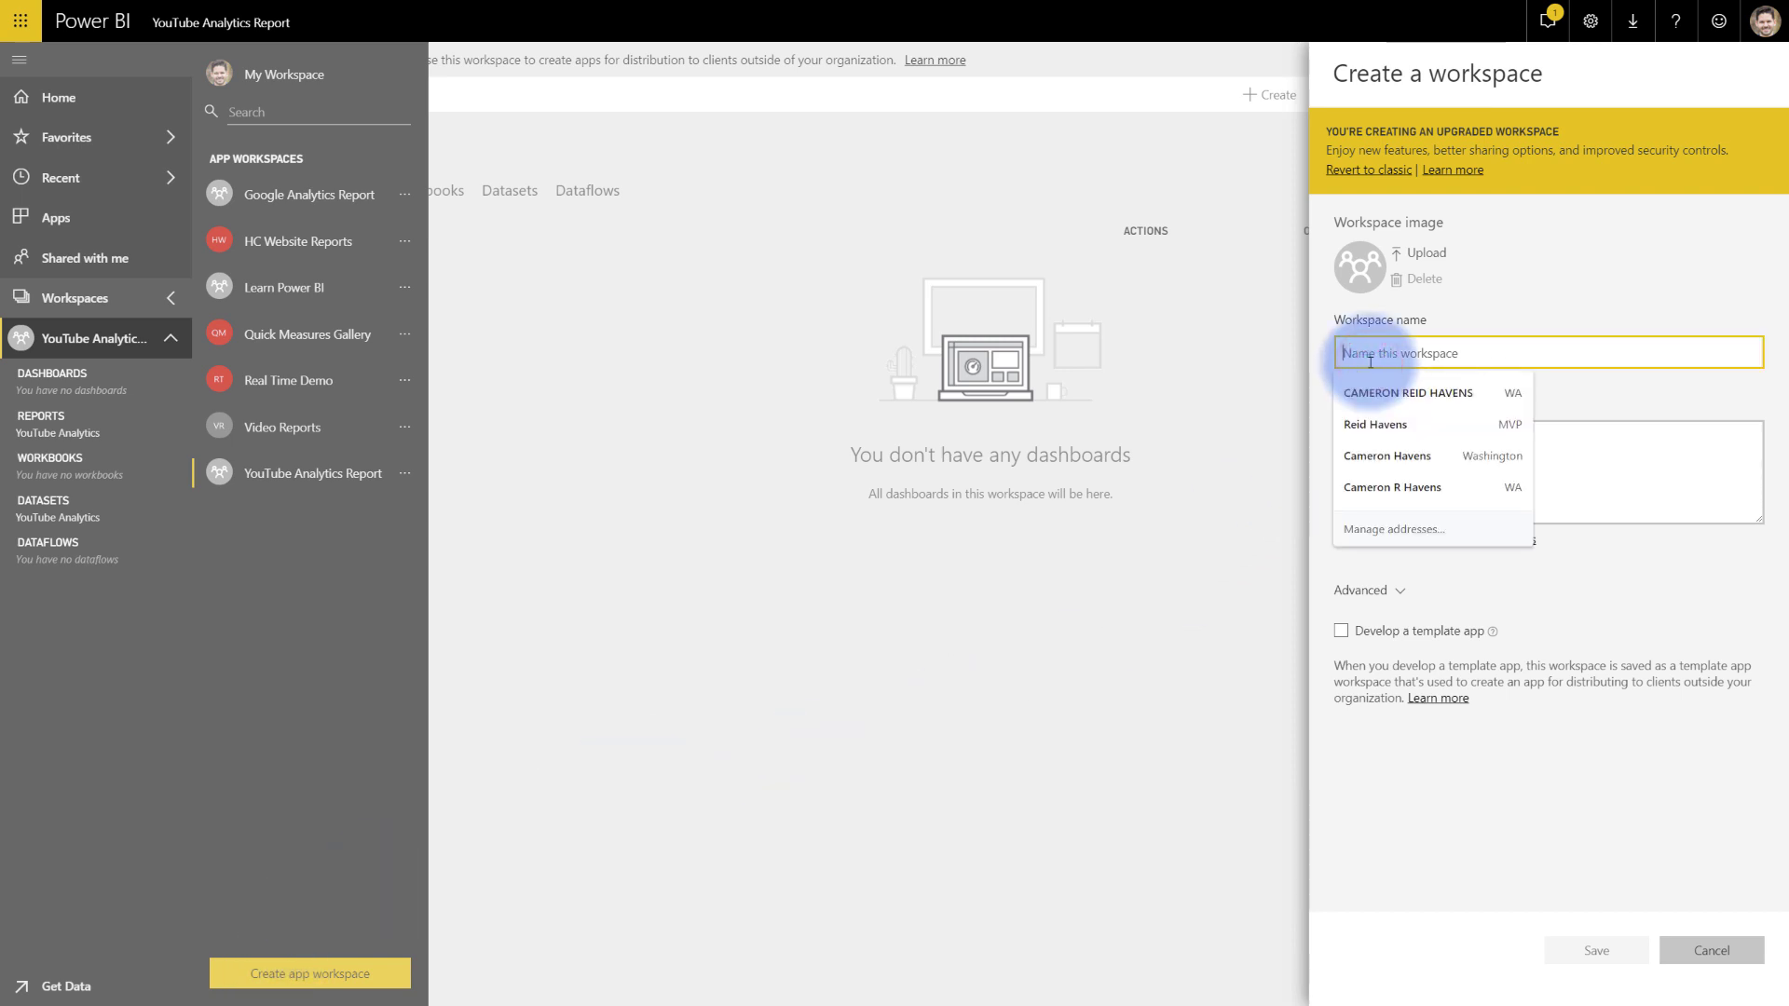
pyautogui.write('App Workspace D')
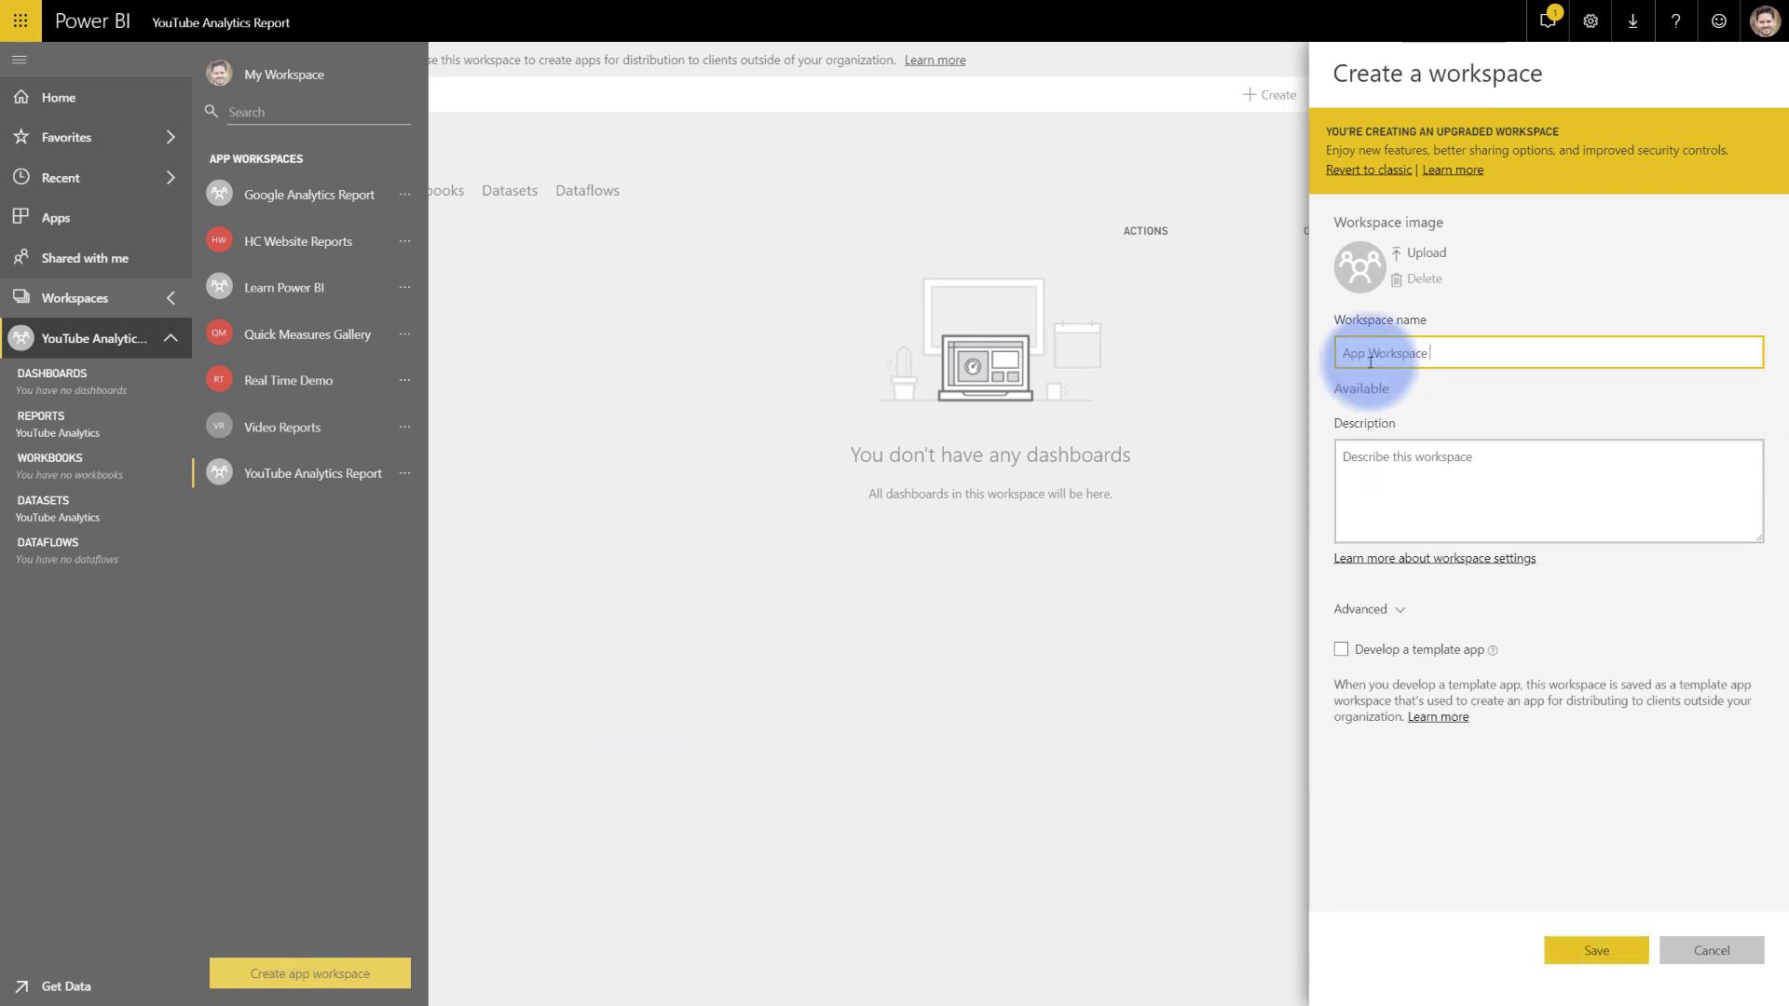
pyautogui.write('emo')
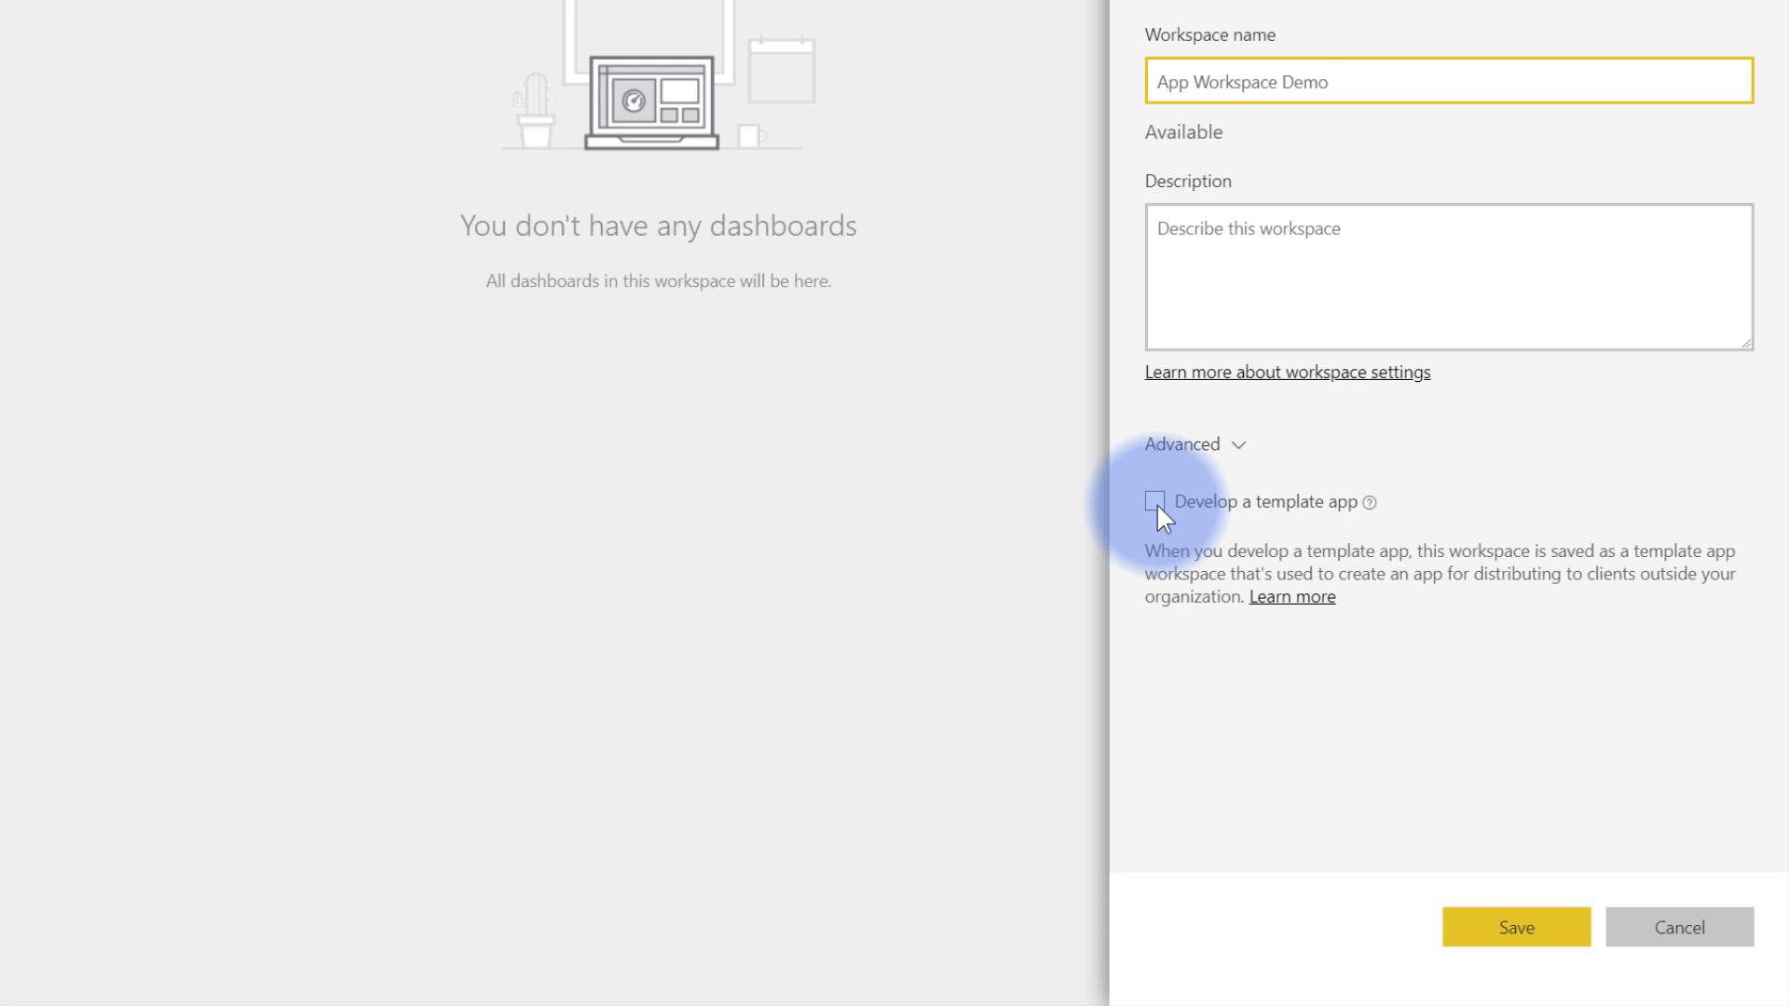
pyautogui.click(1157, 503)
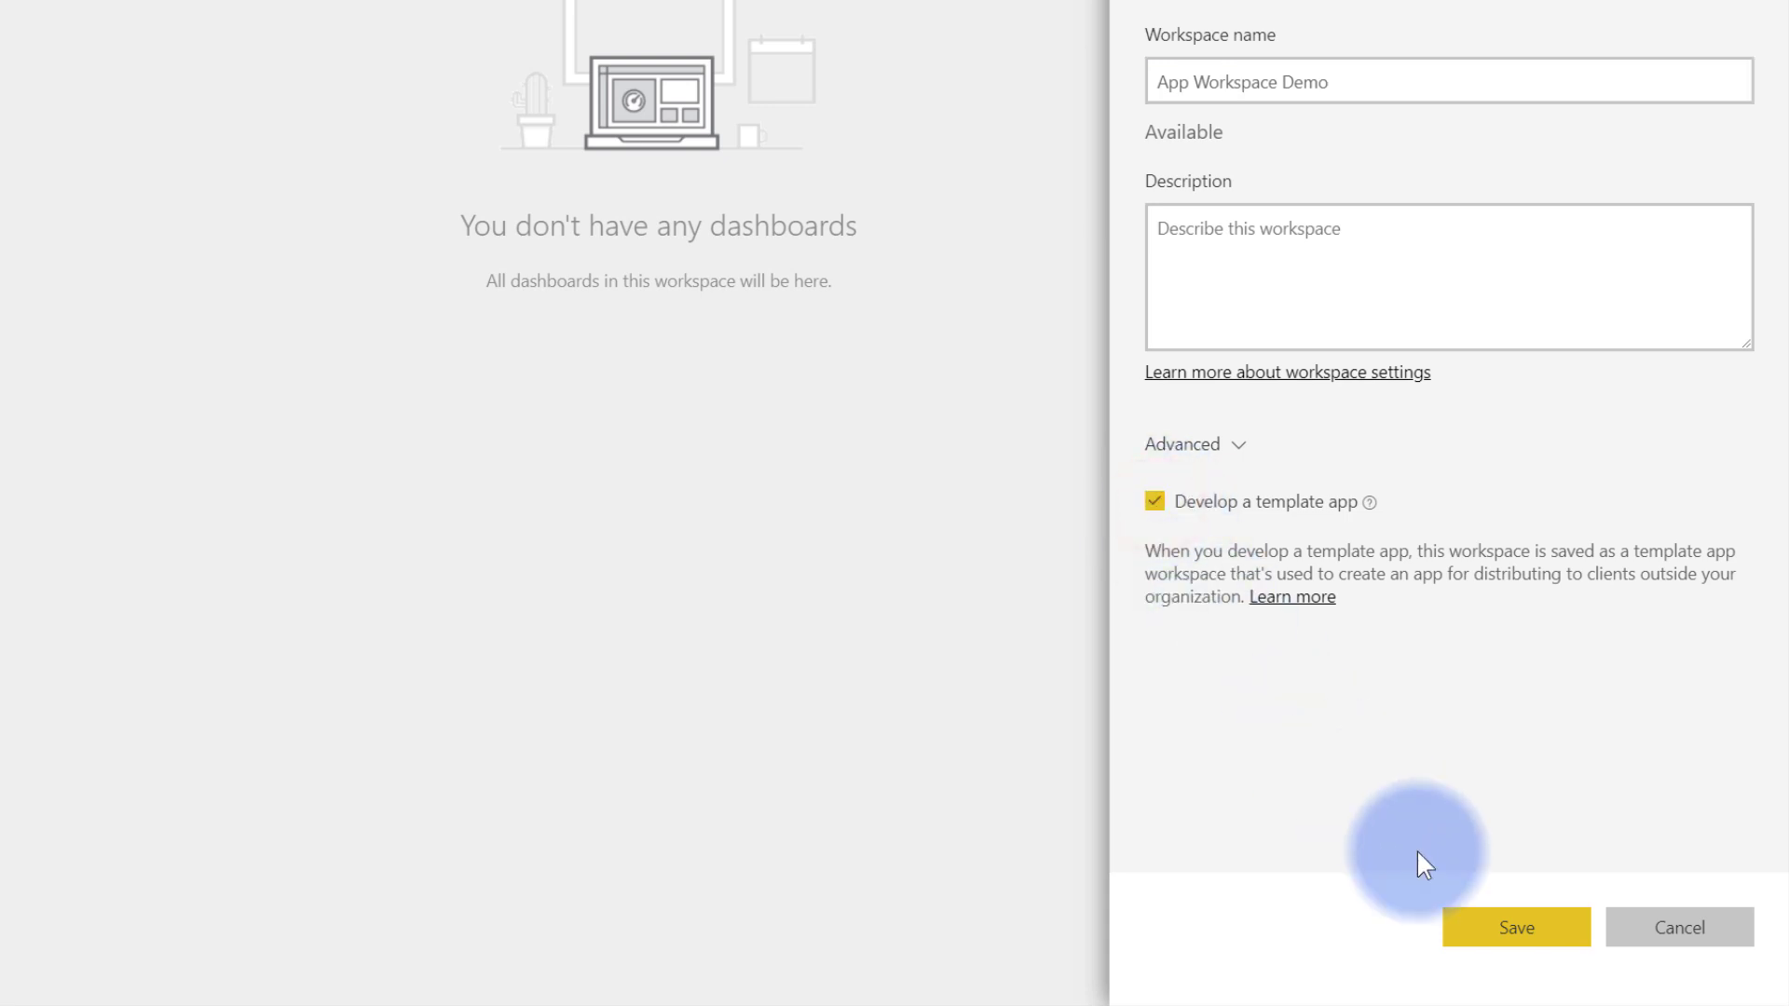
pyautogui.click(1497, 930)
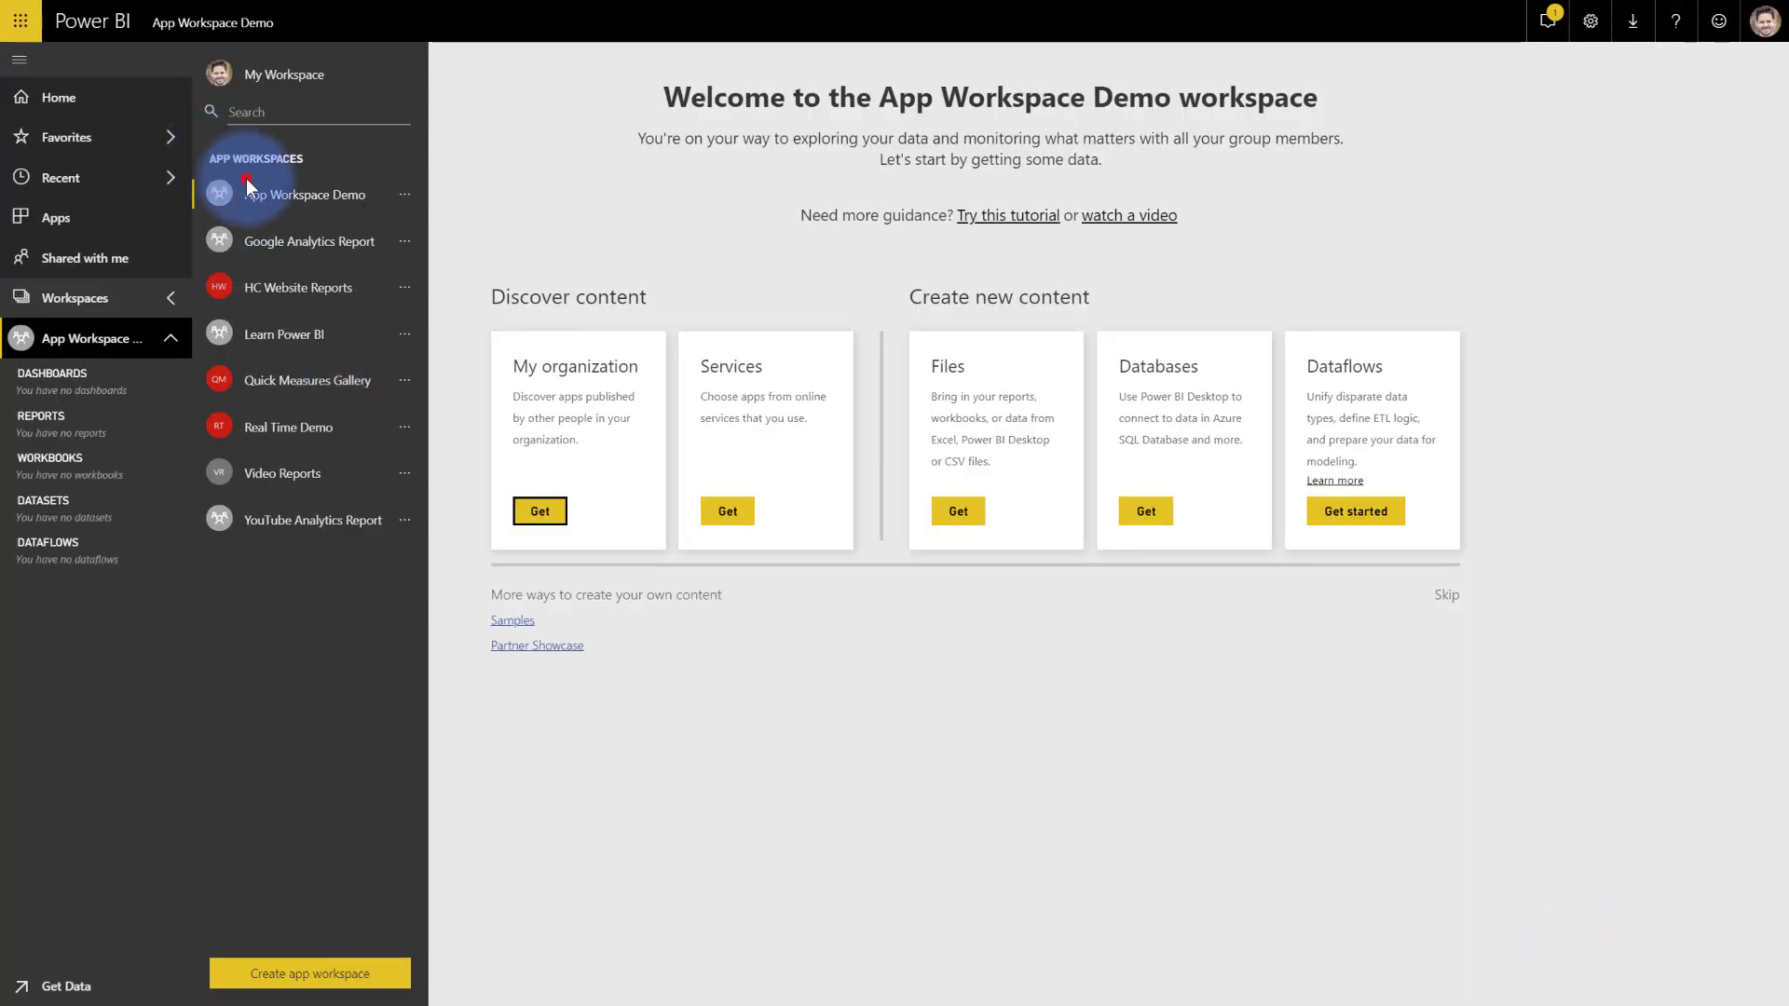
pyautogui.click(248, 186)
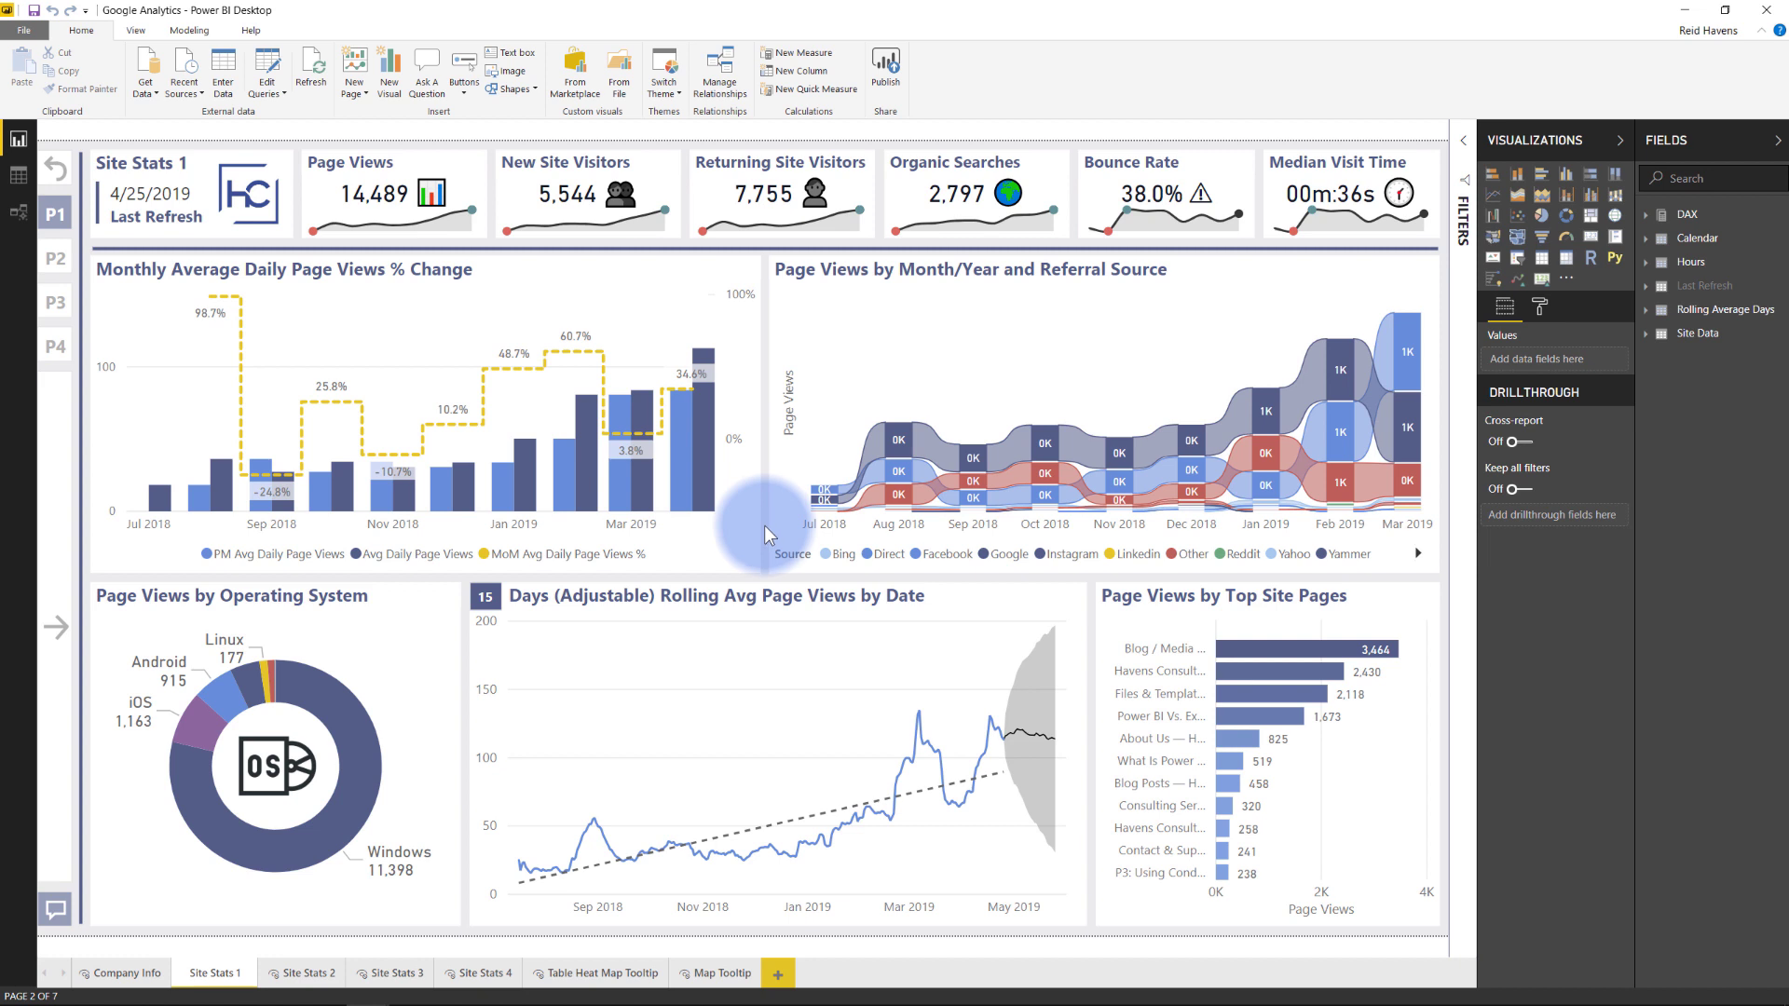
# - Publish the Google Analytics report from Desktop to the App Workspace Demo workspace
pyautogui.click(879, 82)
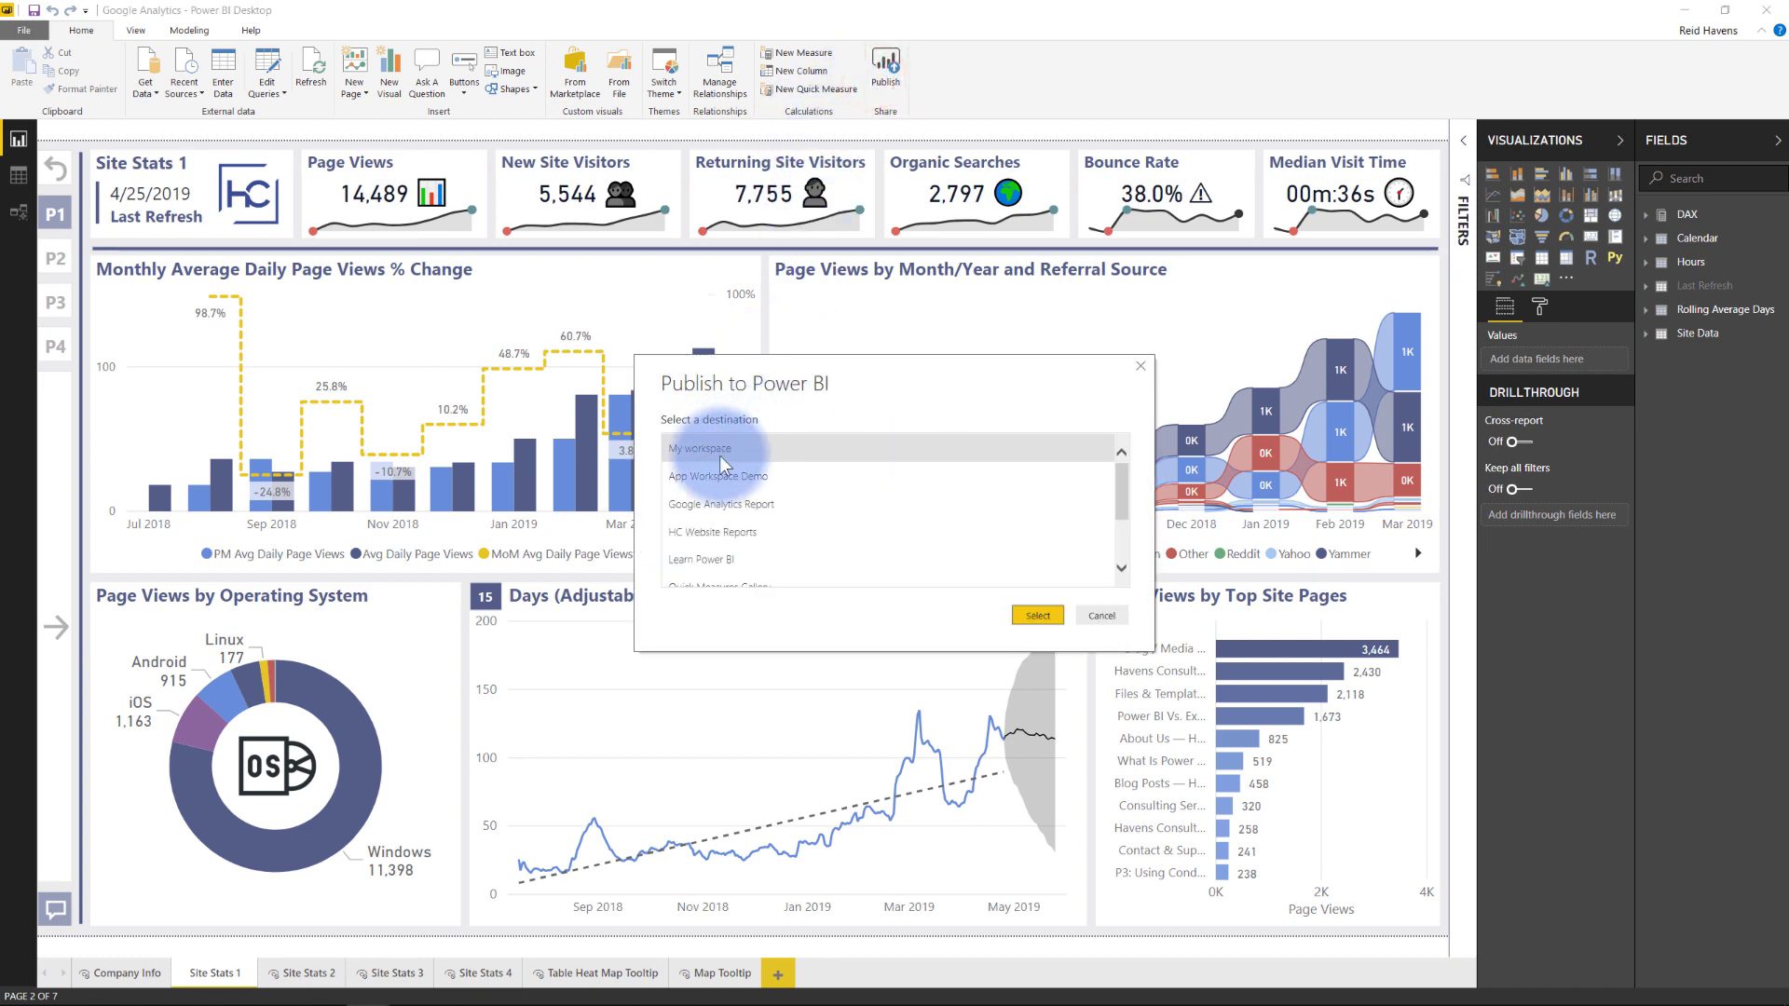
pyautogui.click(720, 470)
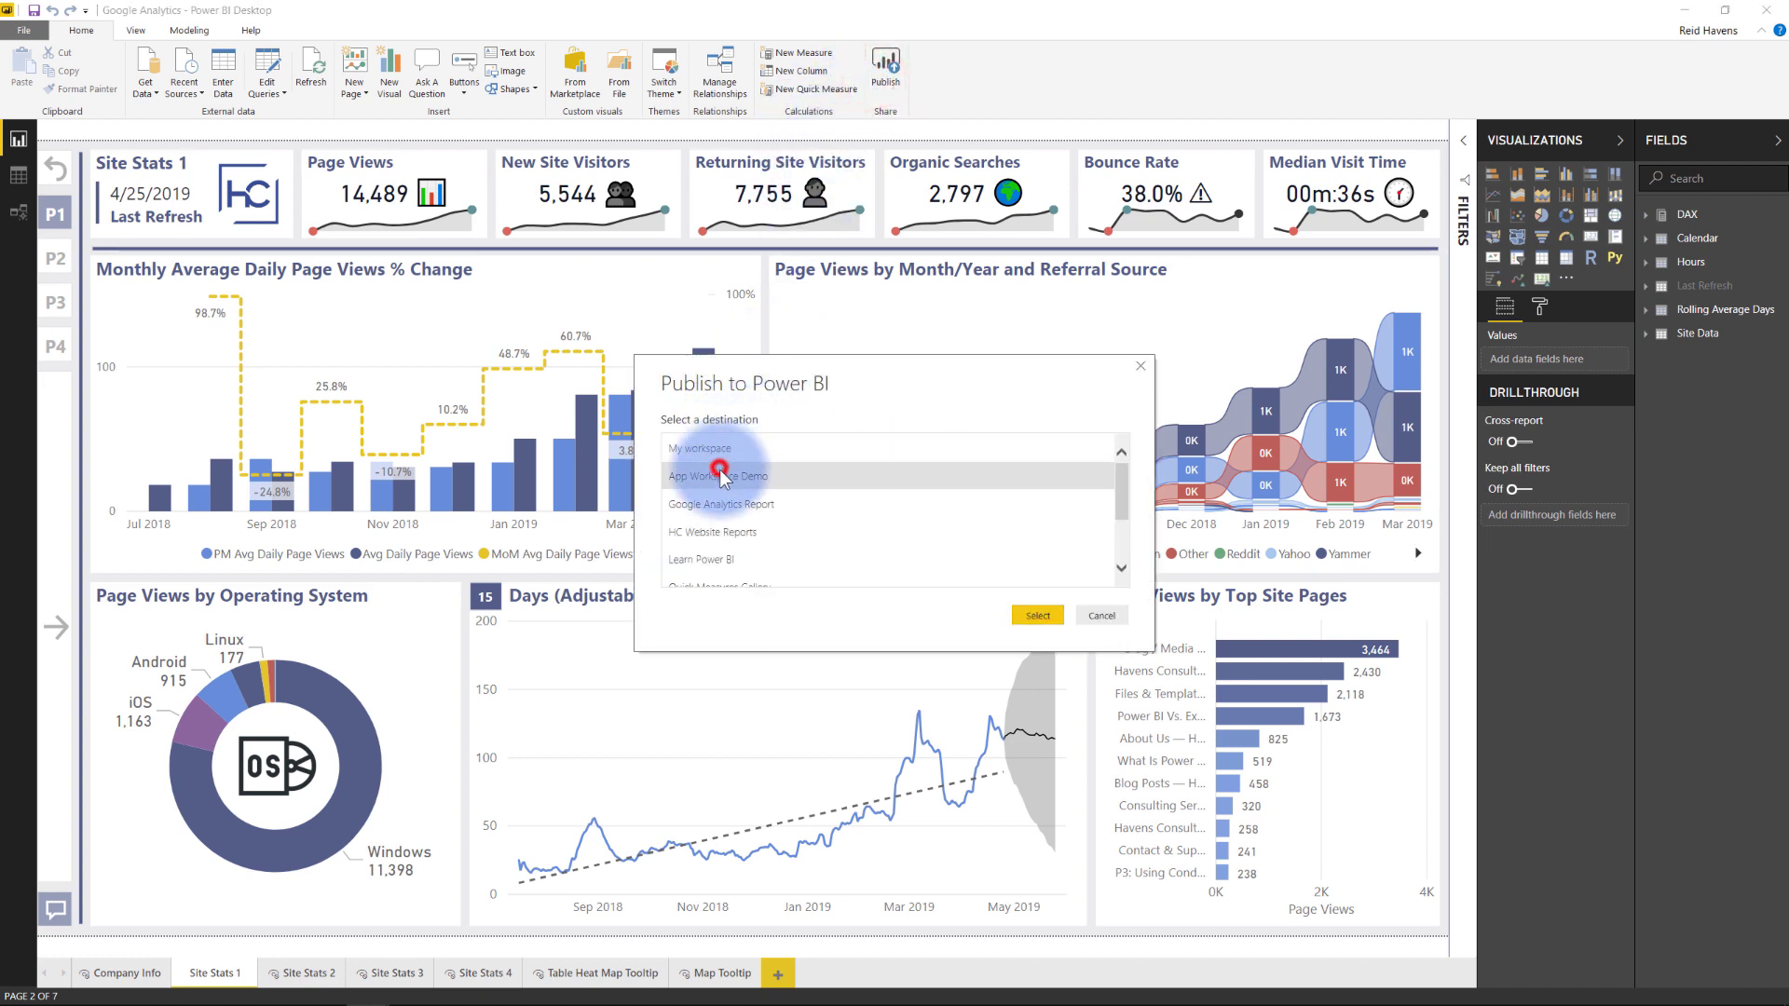
pyautogui.click(1028, 620)
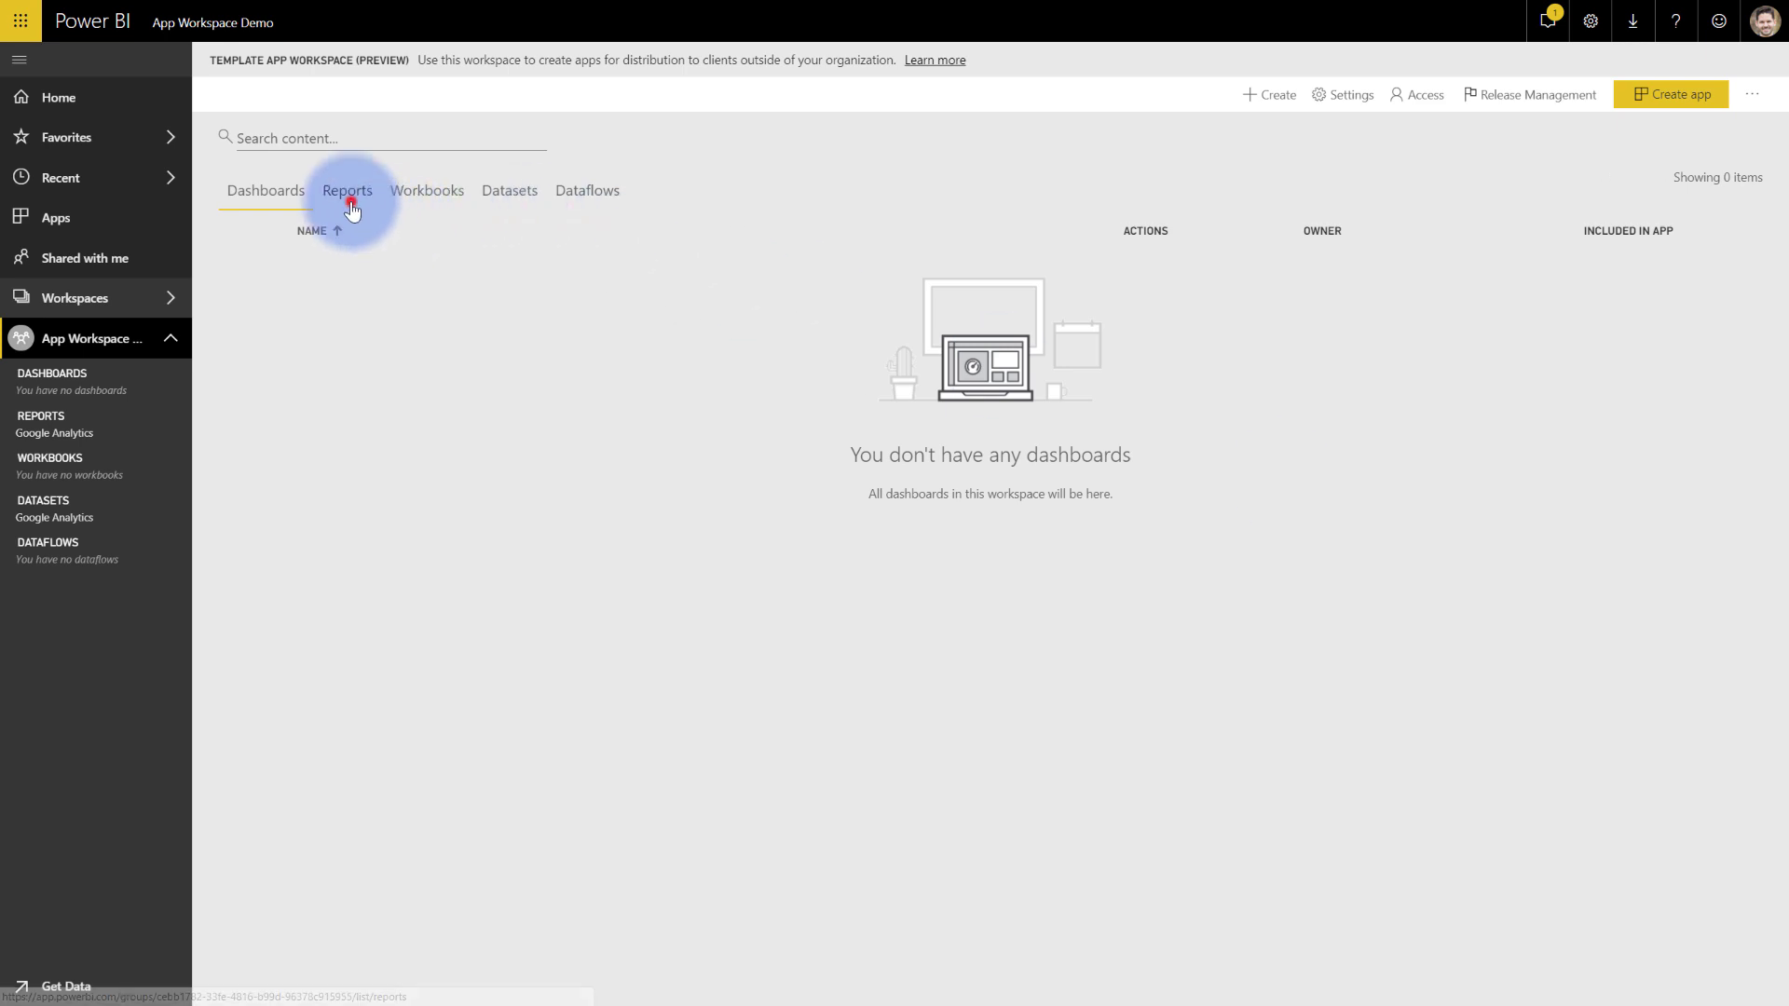
# - Check Google Analytics under Reports, then open the workspace's Release Management pipeline
pyautogui.click(350, 203)
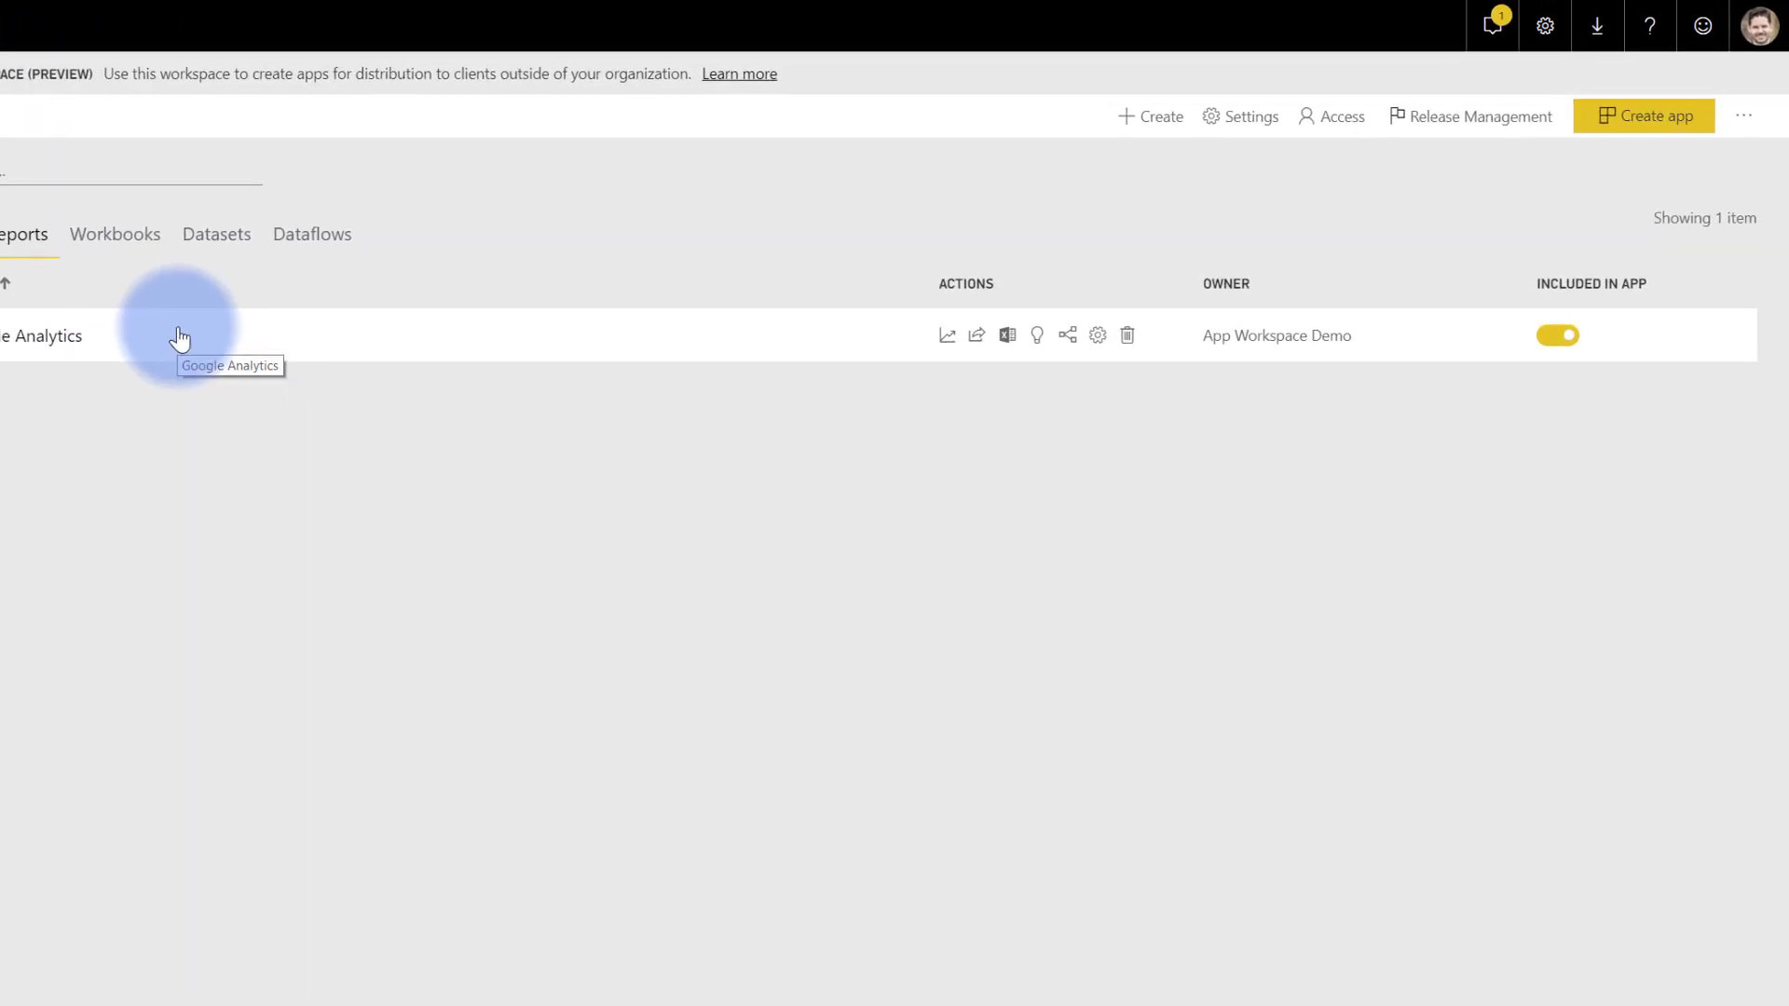
pyautogui.click(1451, 130)
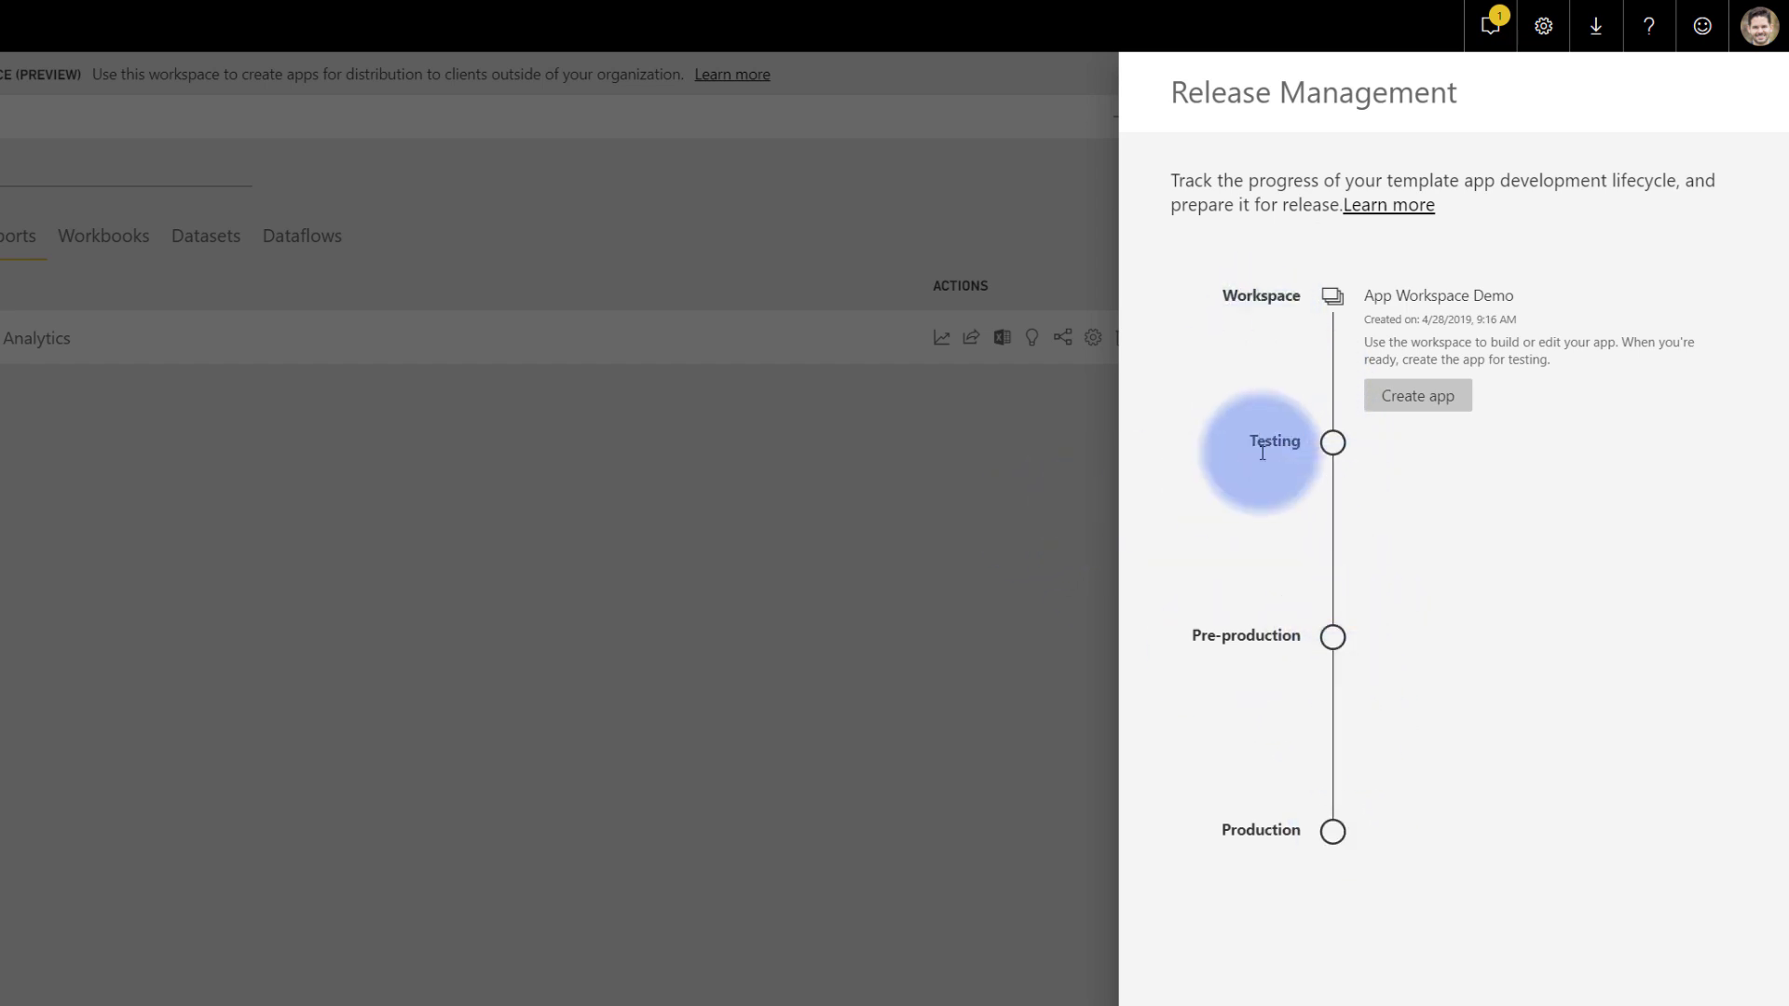
# - Start a new test app with the description 'App Workspace Demo'
pyautogui.click(1388, 402)
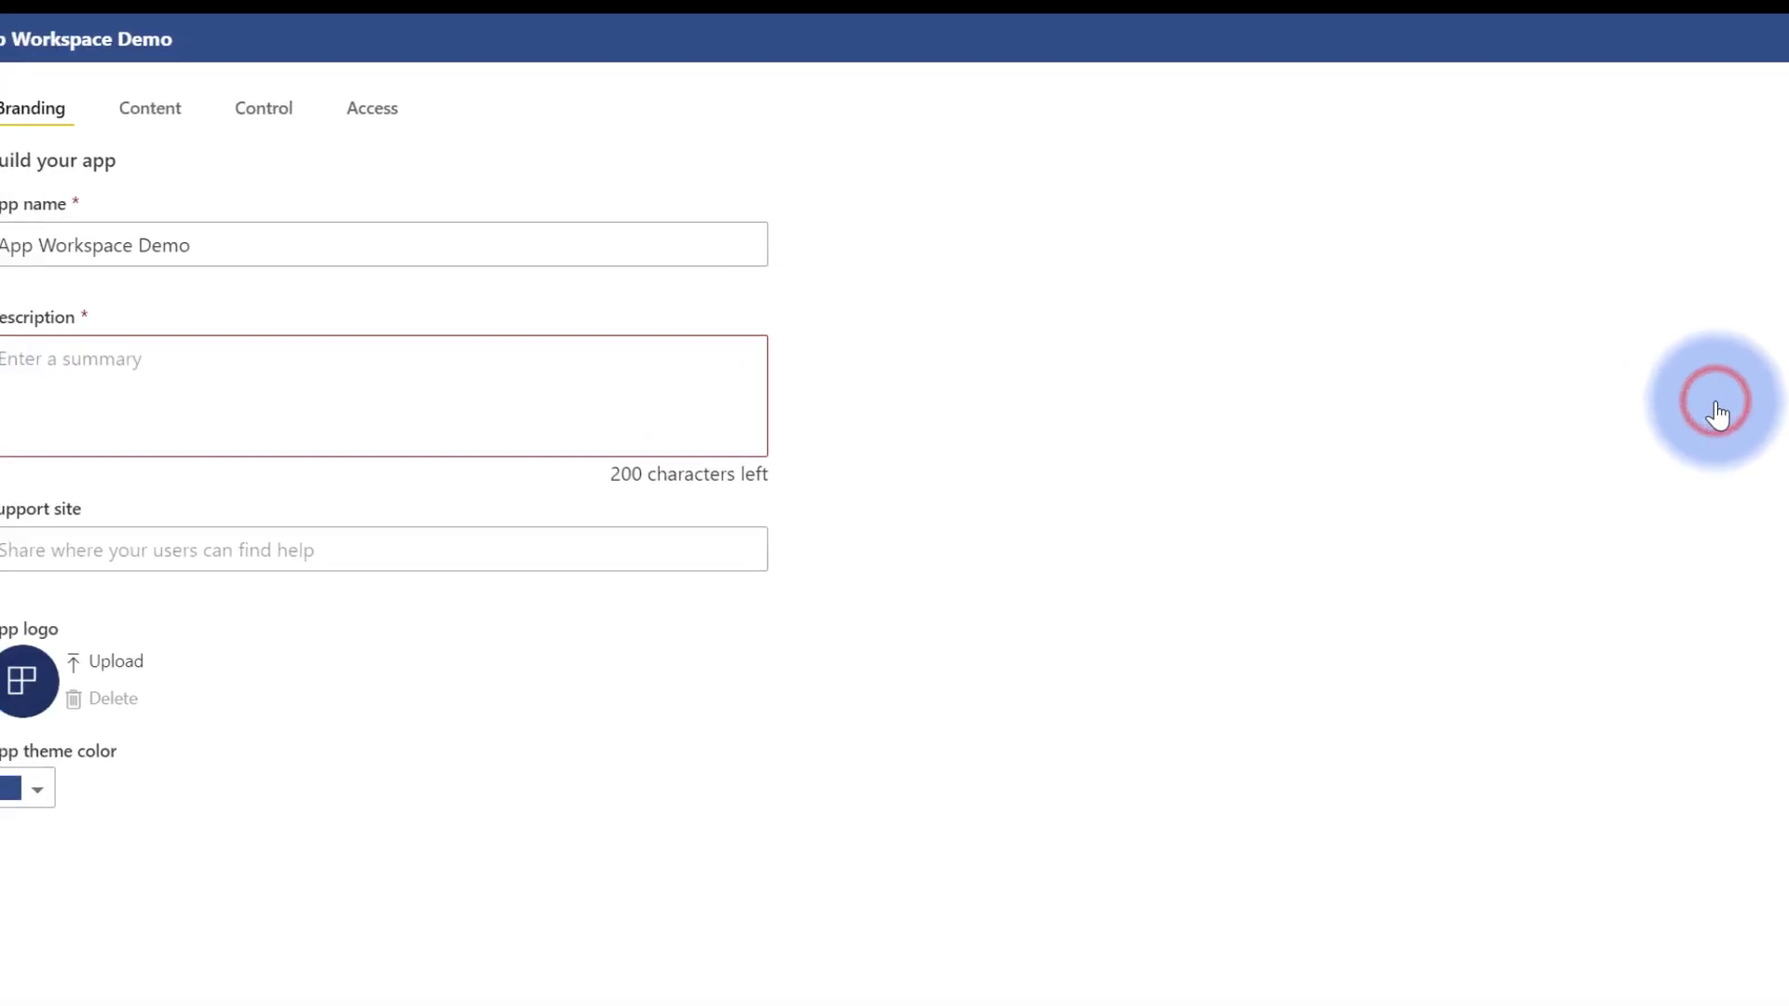
pyautogui.click(388, 370)
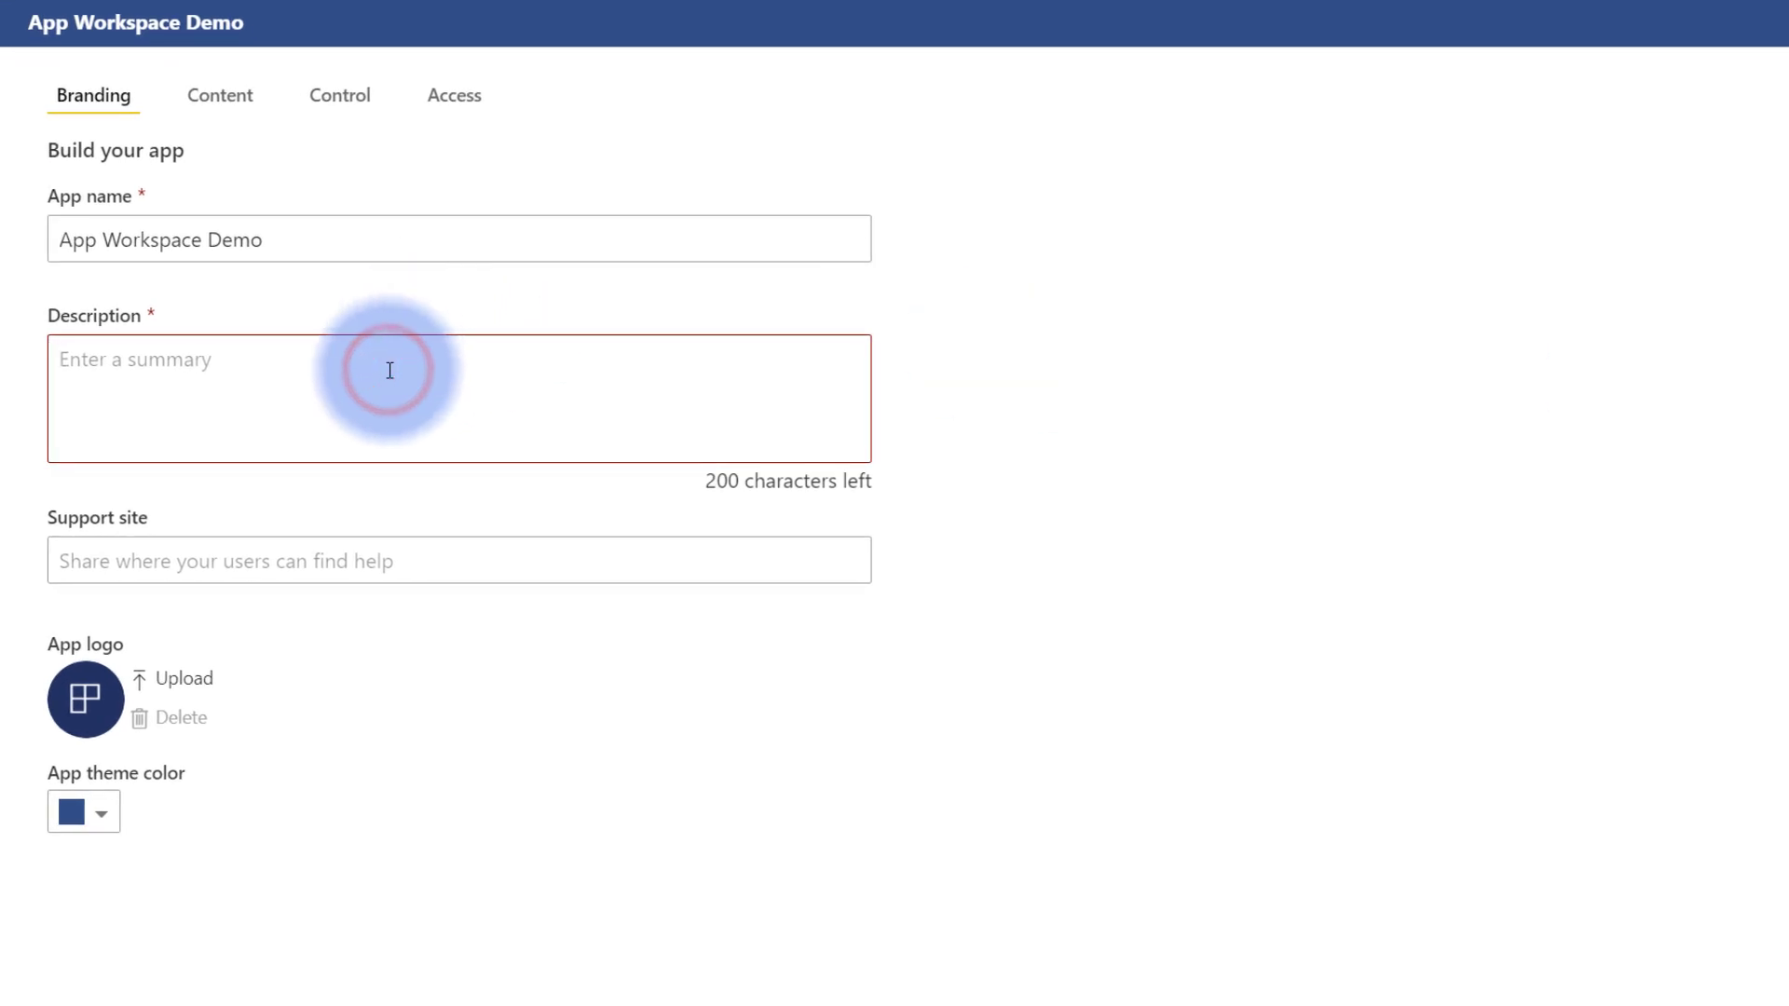
pyautogui.write('App Workspa')
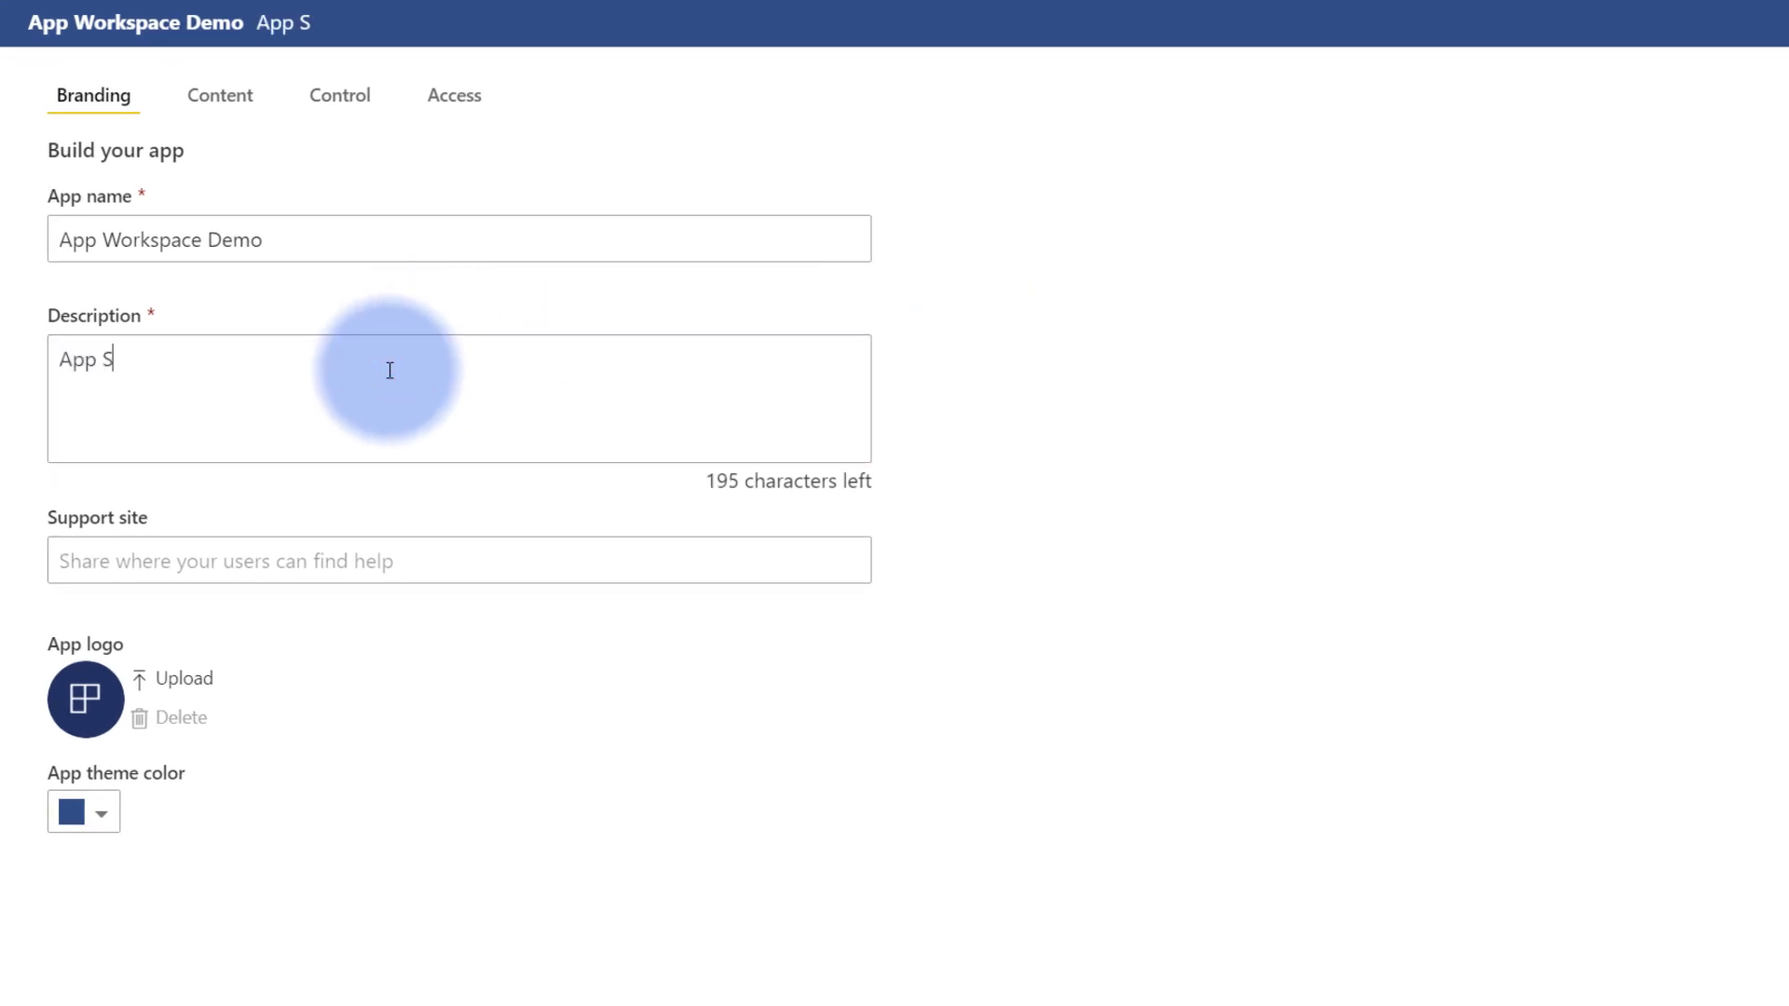
pyautogui.write('ce Demo')
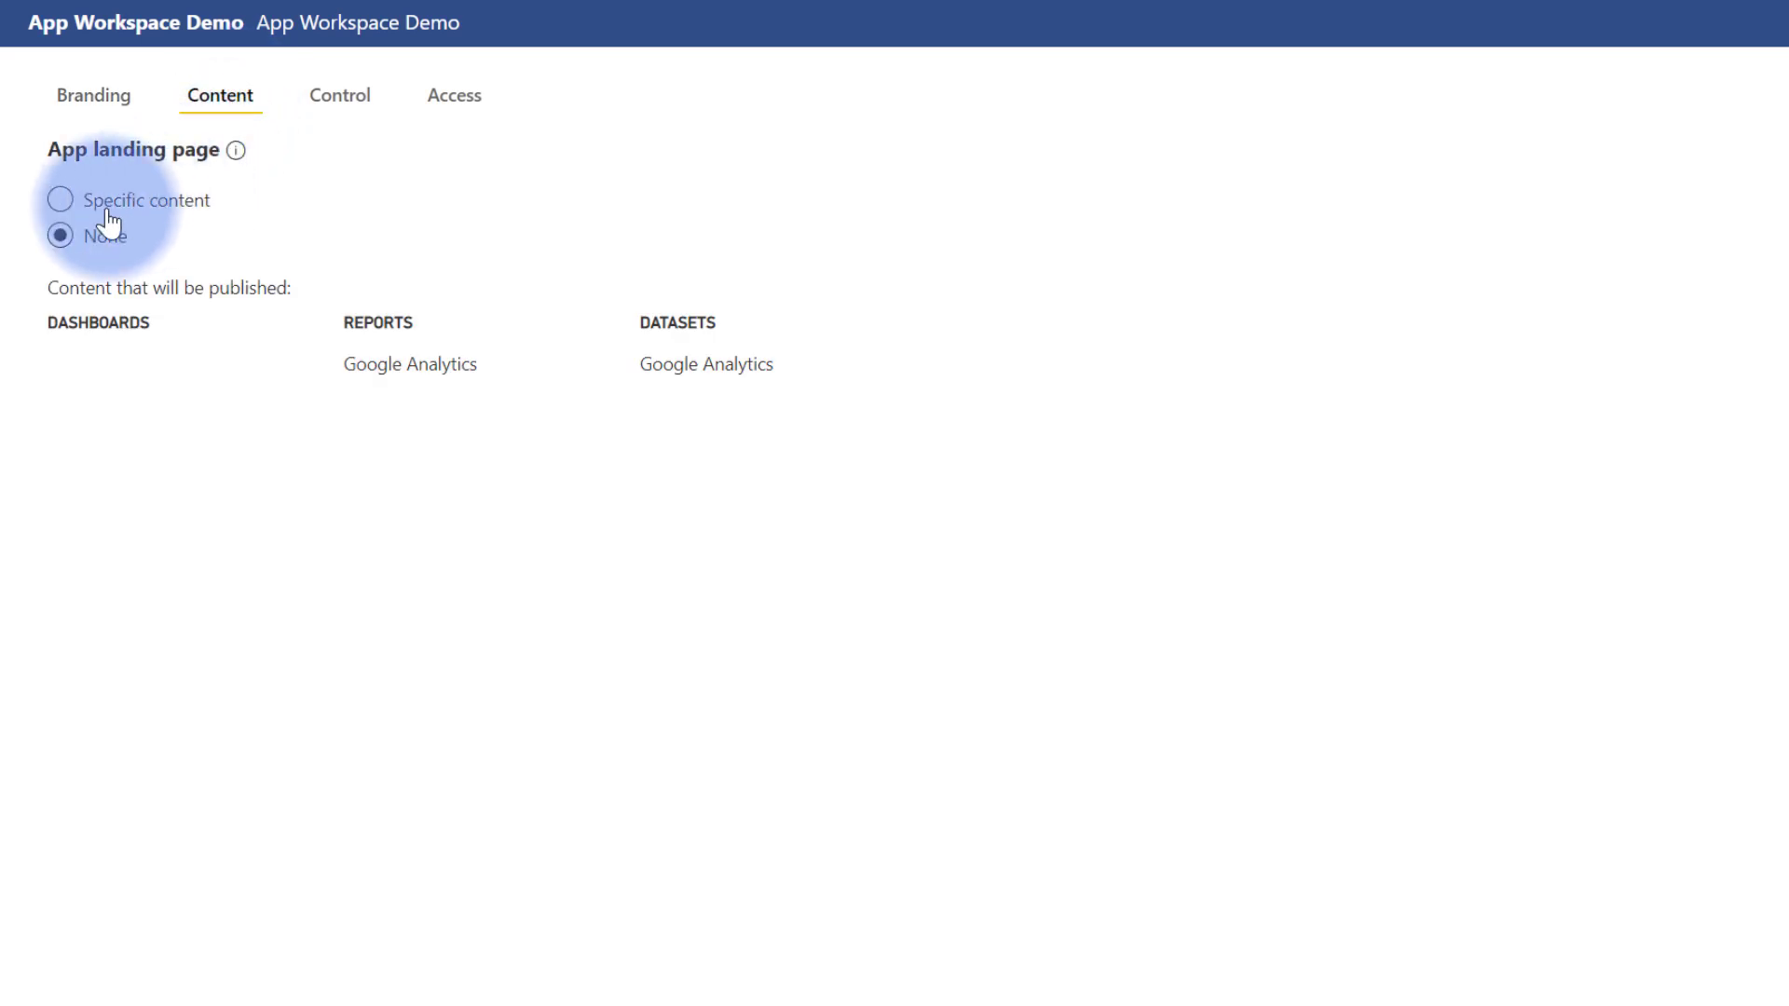
# - Set the Google Analytics report as the app's landing page and review the Control permissions
pyautogui.click(108, 212)
pyautogui.click(130, 306)
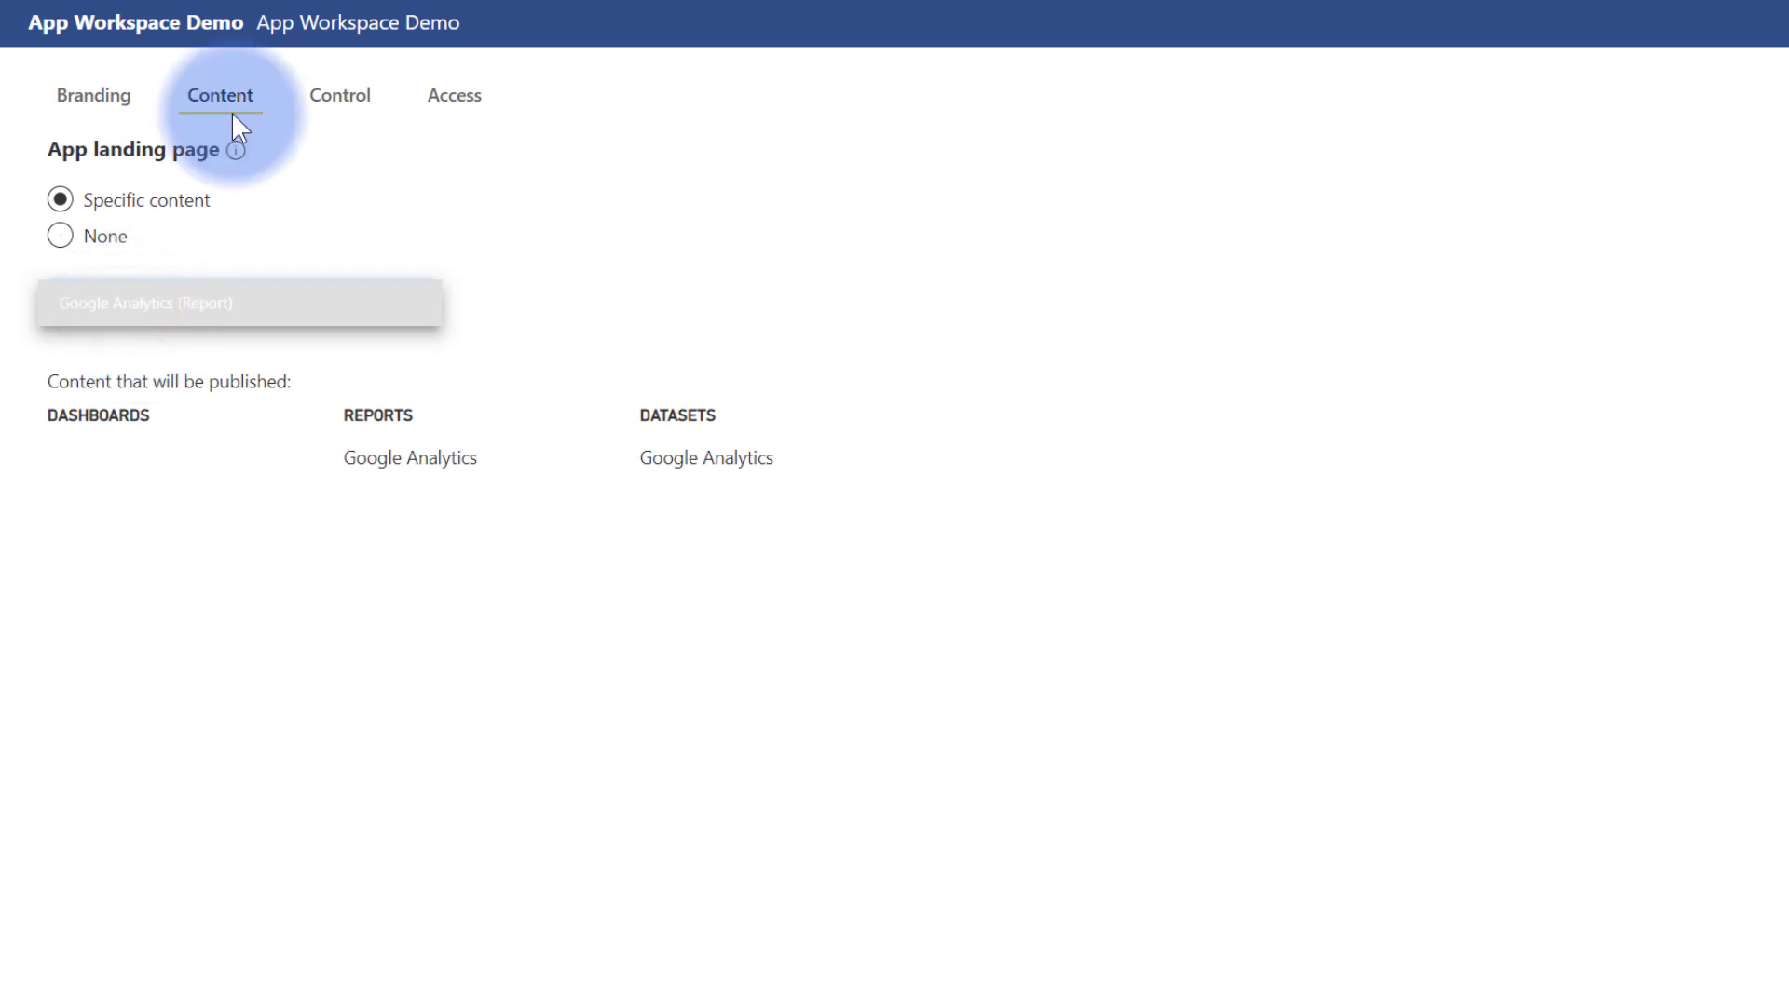
pyautogui.click(334, 103)
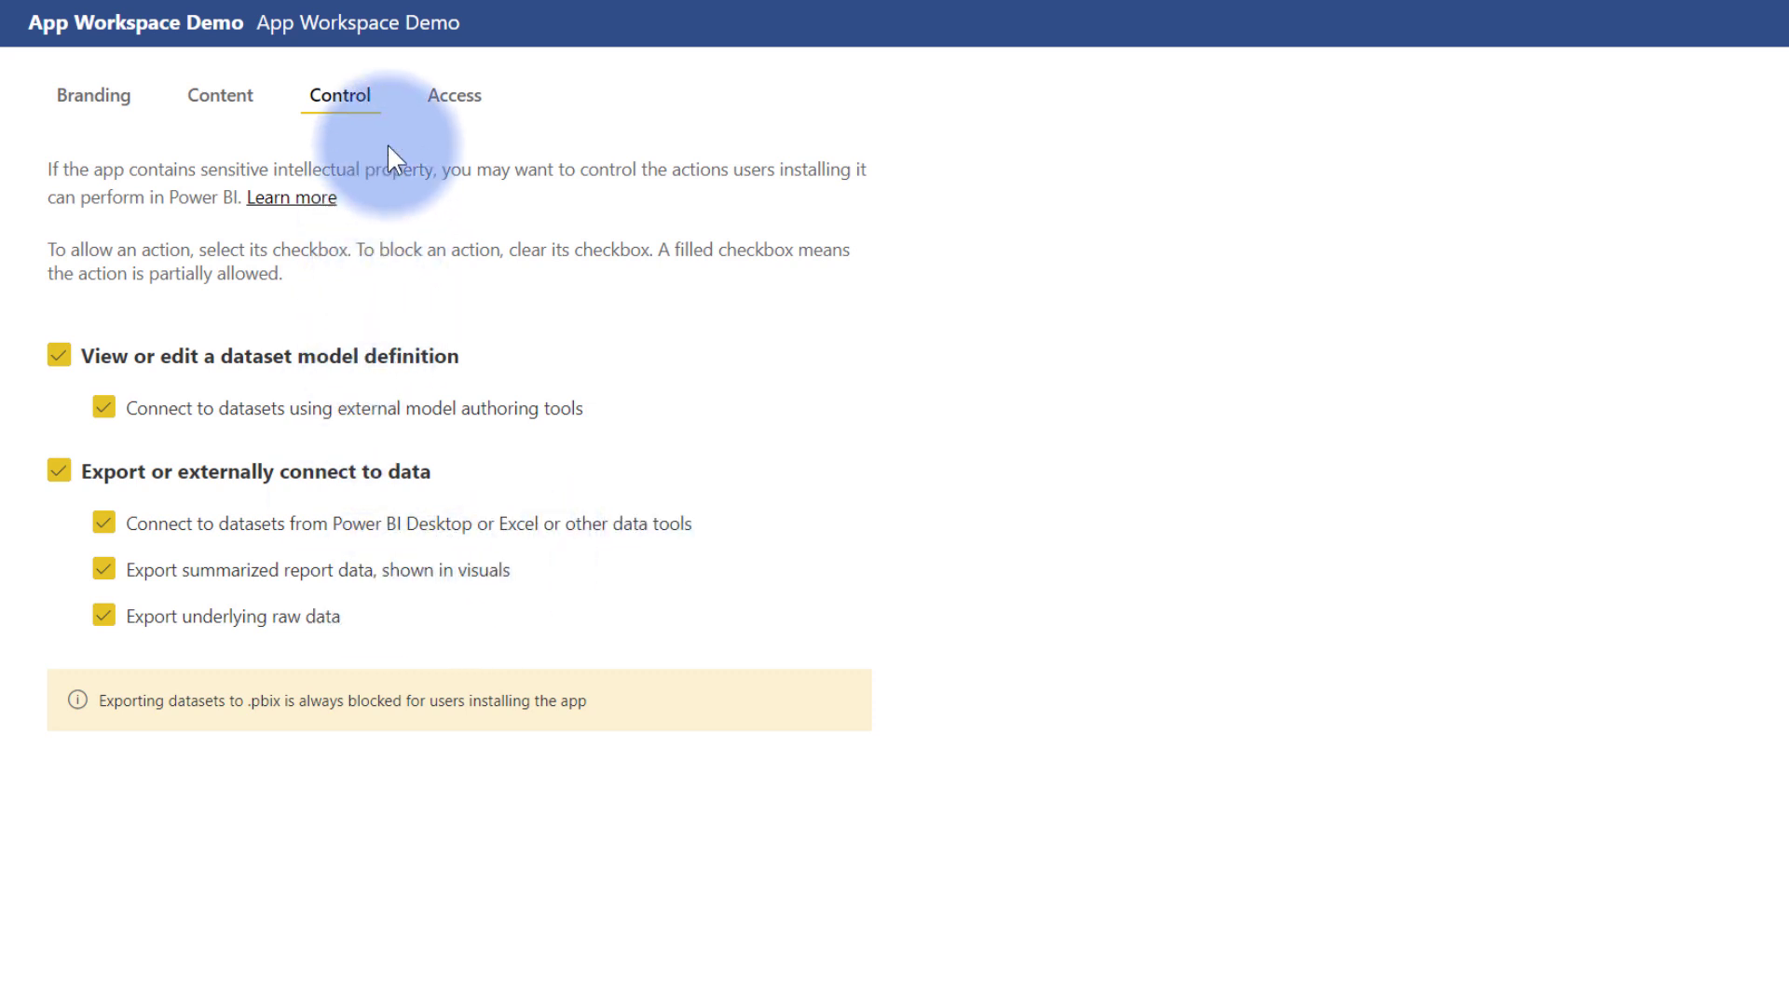
# - Review the app's Access settings and create Version 1 for testing
pyautogui.click(443, 98)
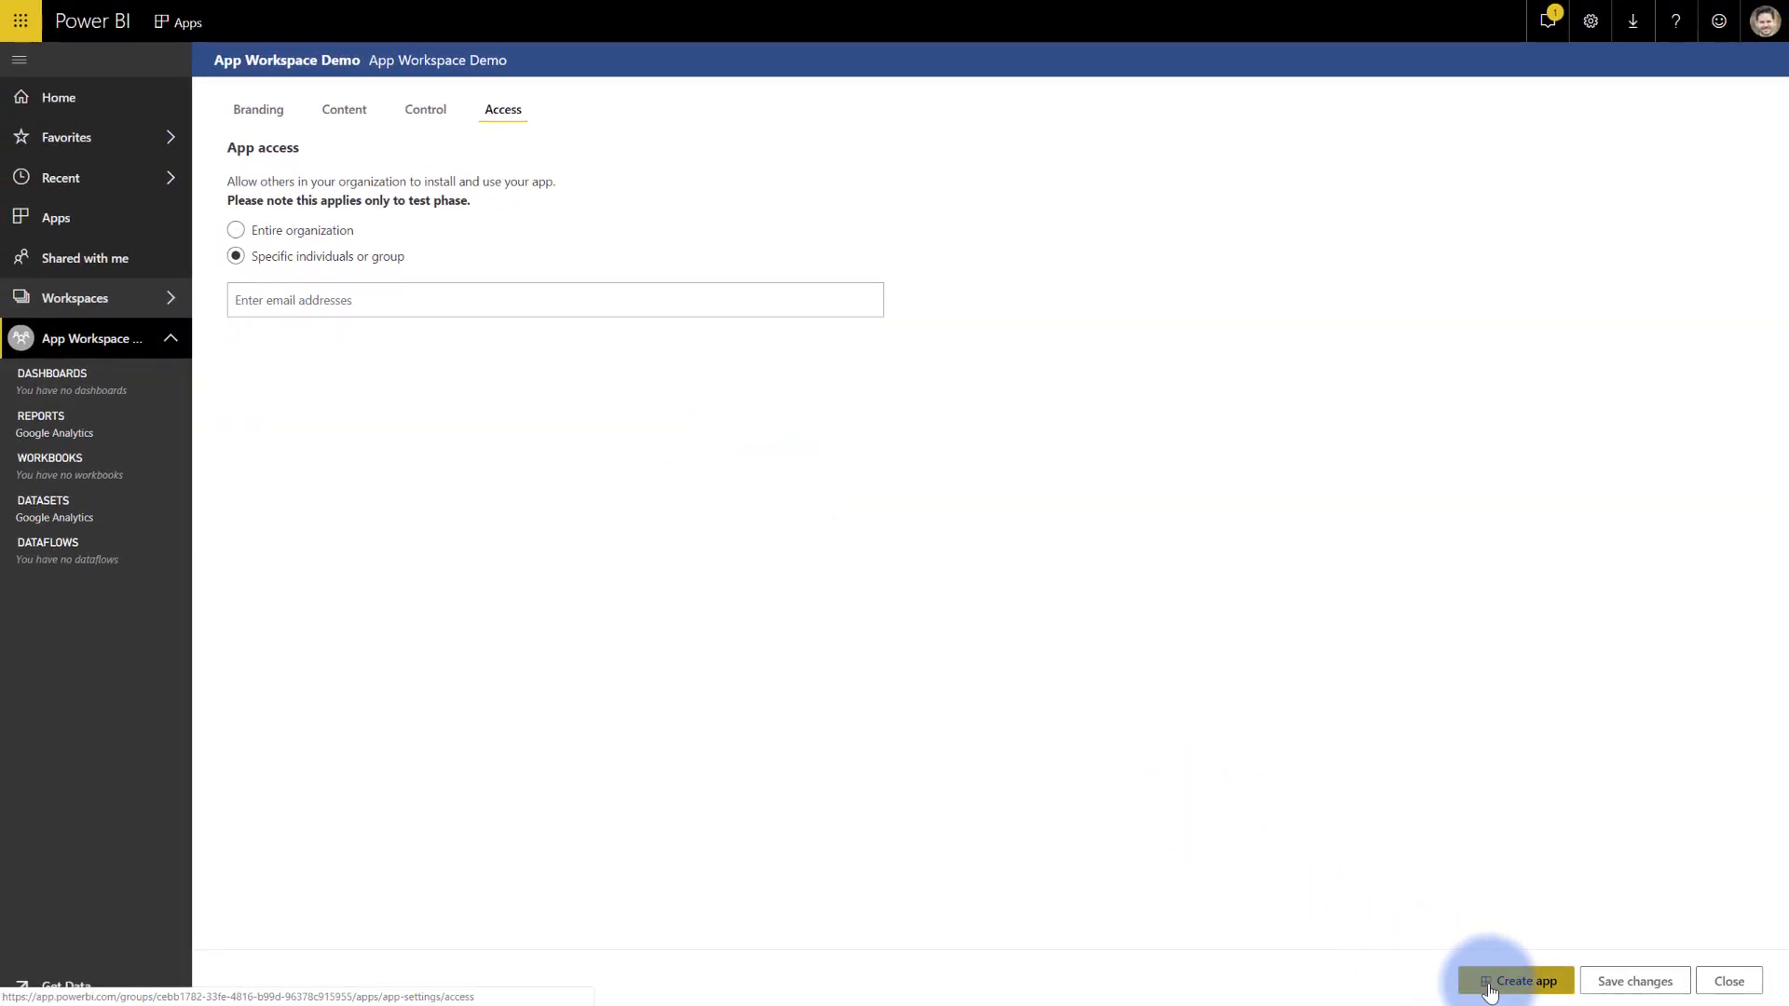
pyautogui.click(1483, 986)
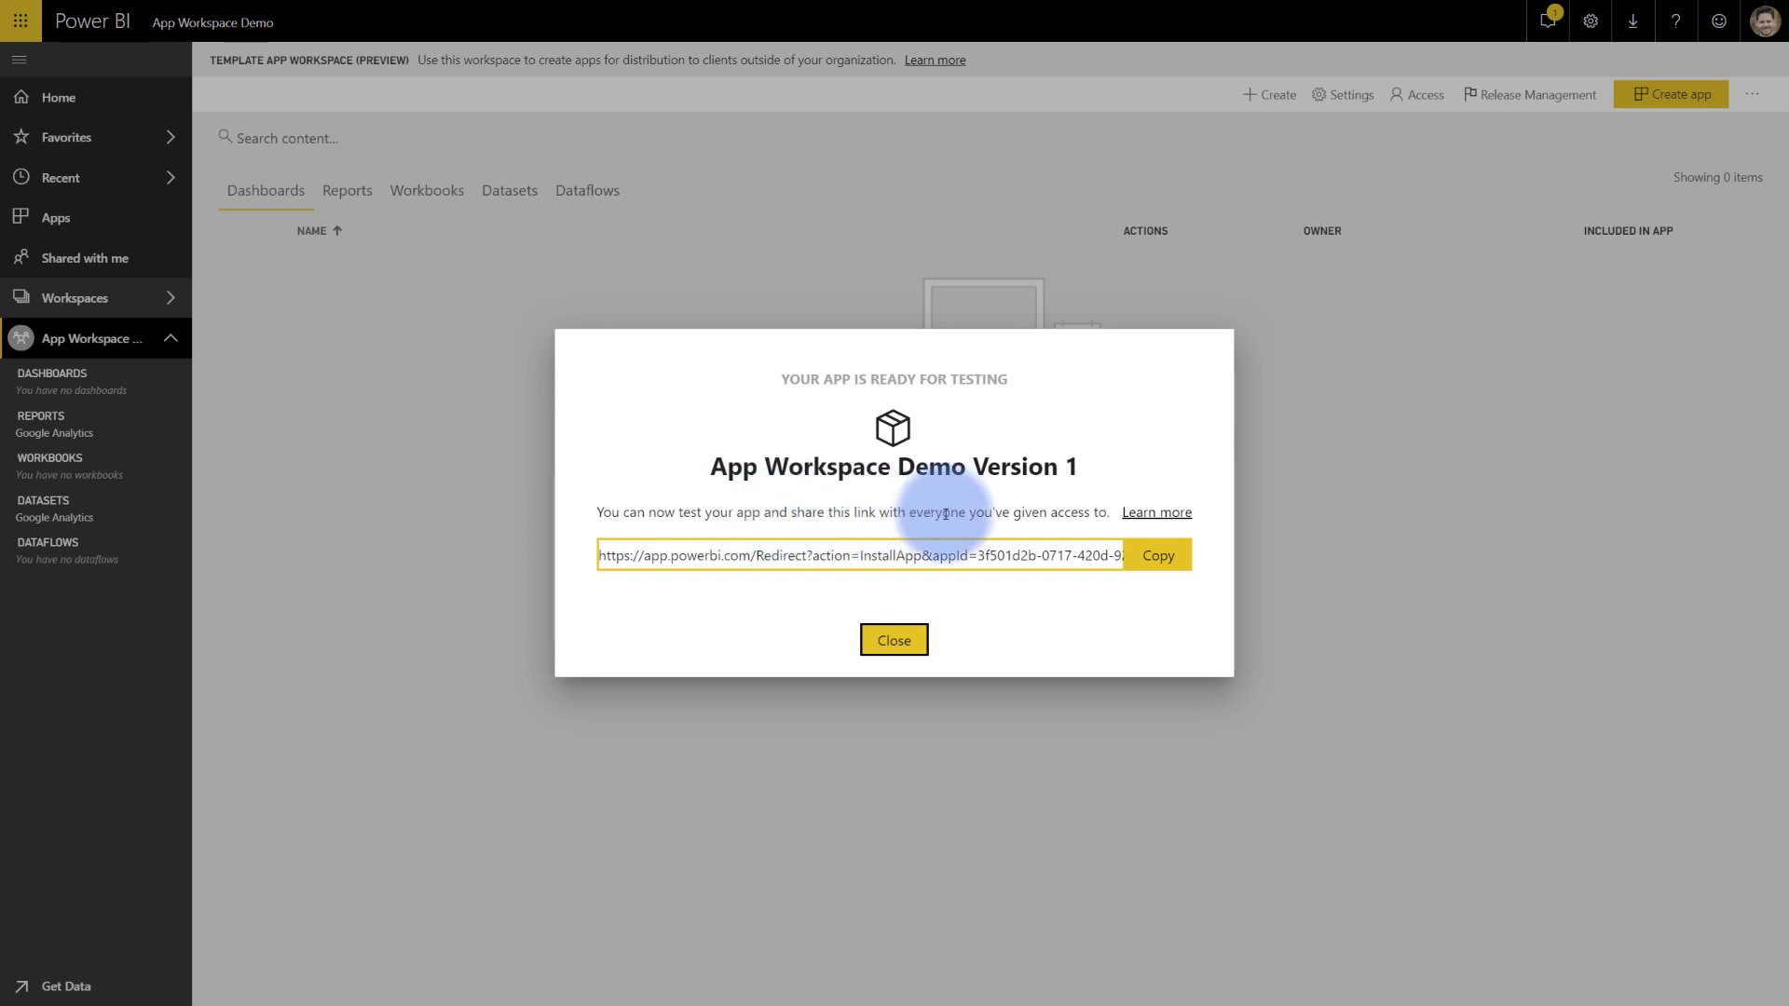
# - In Release Management, view Version 1's test install link, then request promotion to pre-production
pyautogui.click(911, 642)
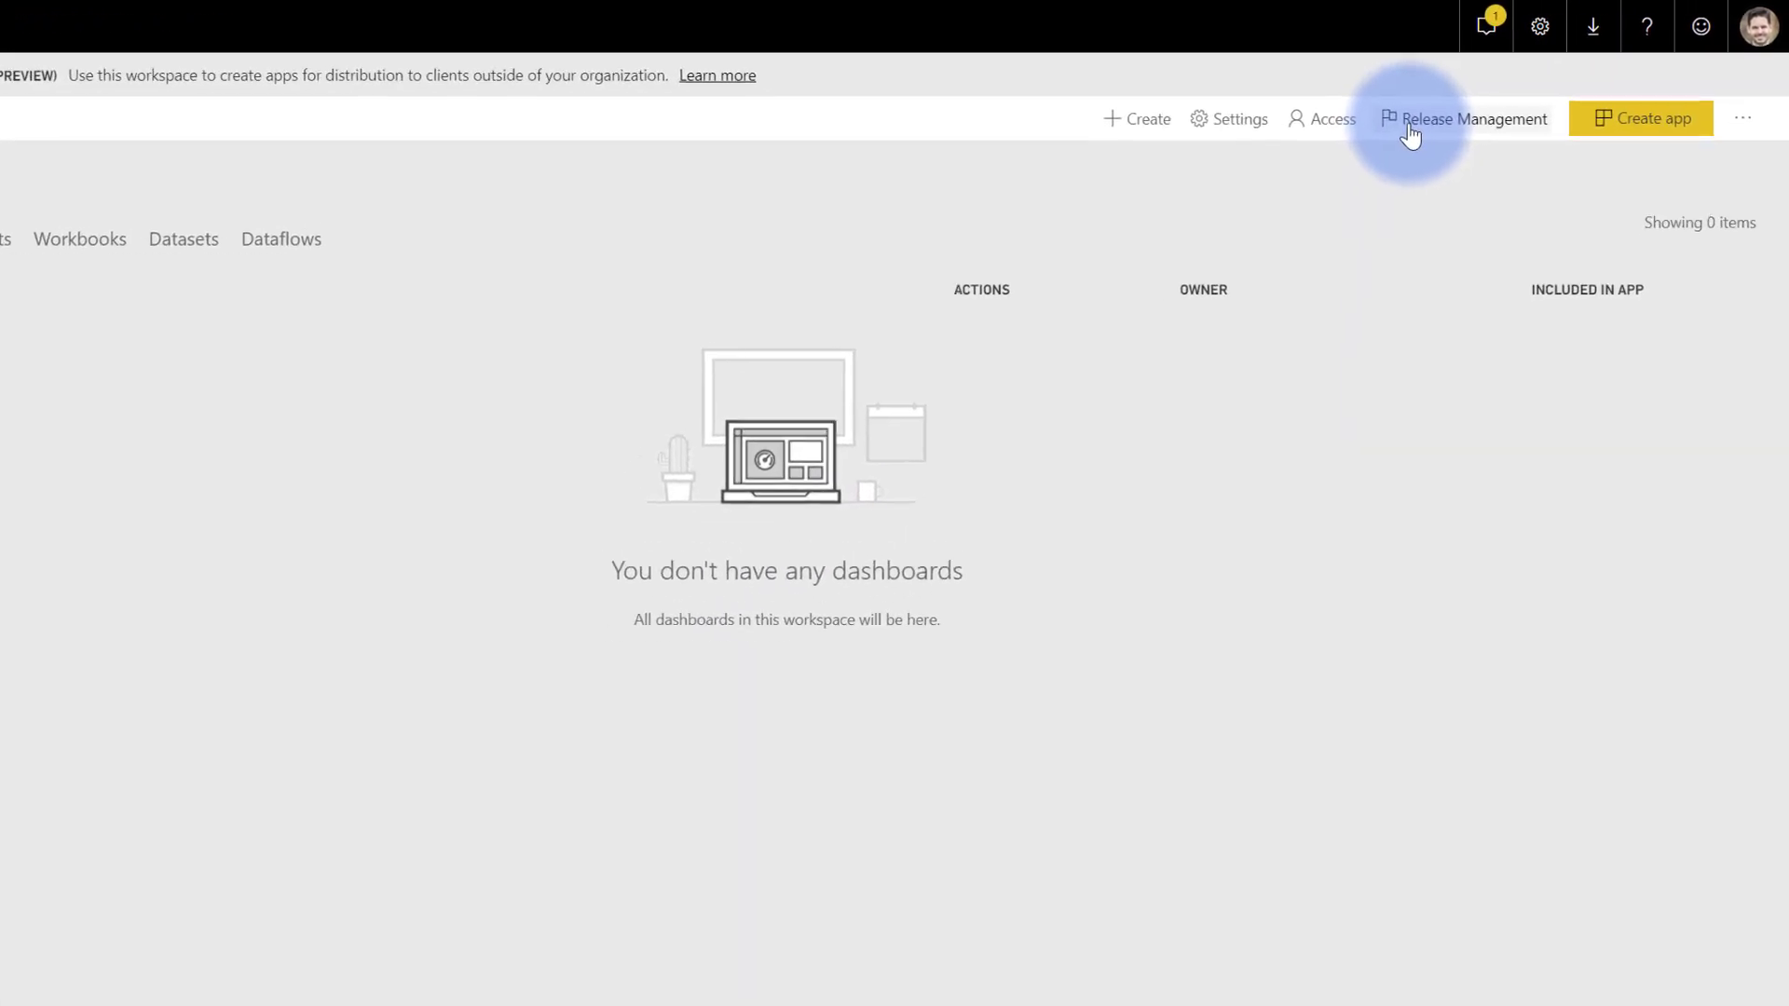
pyautogui.click(1410, 136)
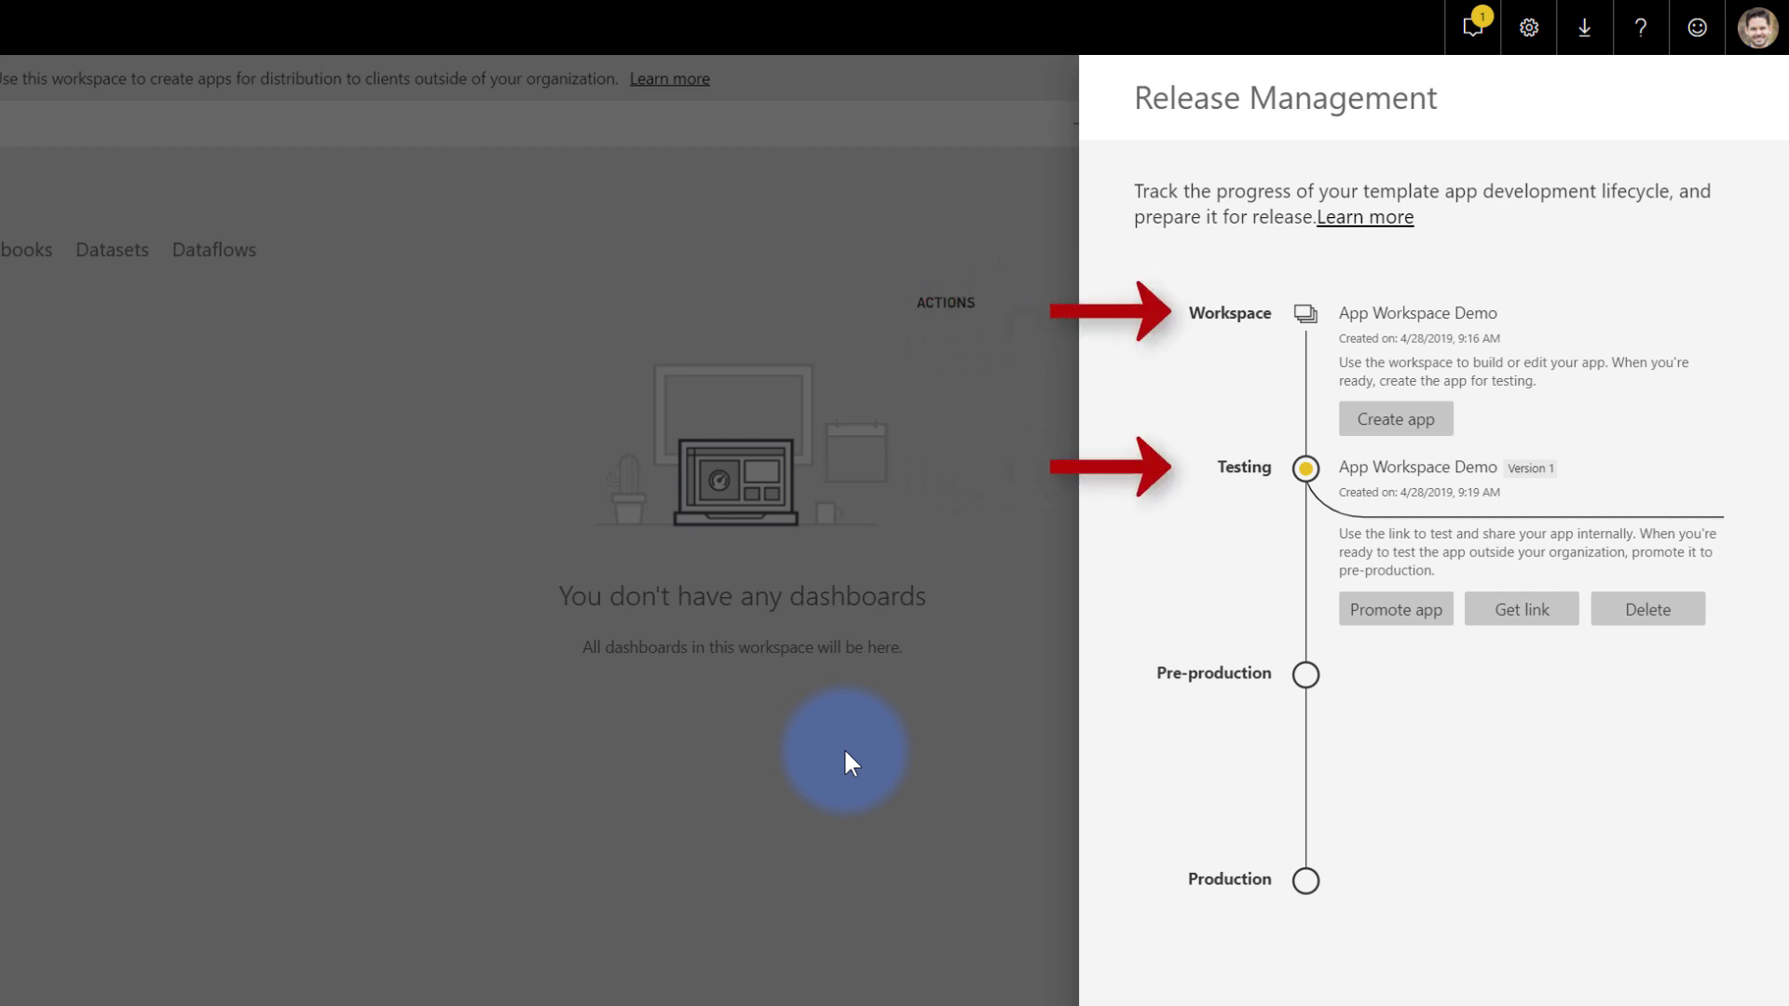
pyautogui.click(1531, 618)
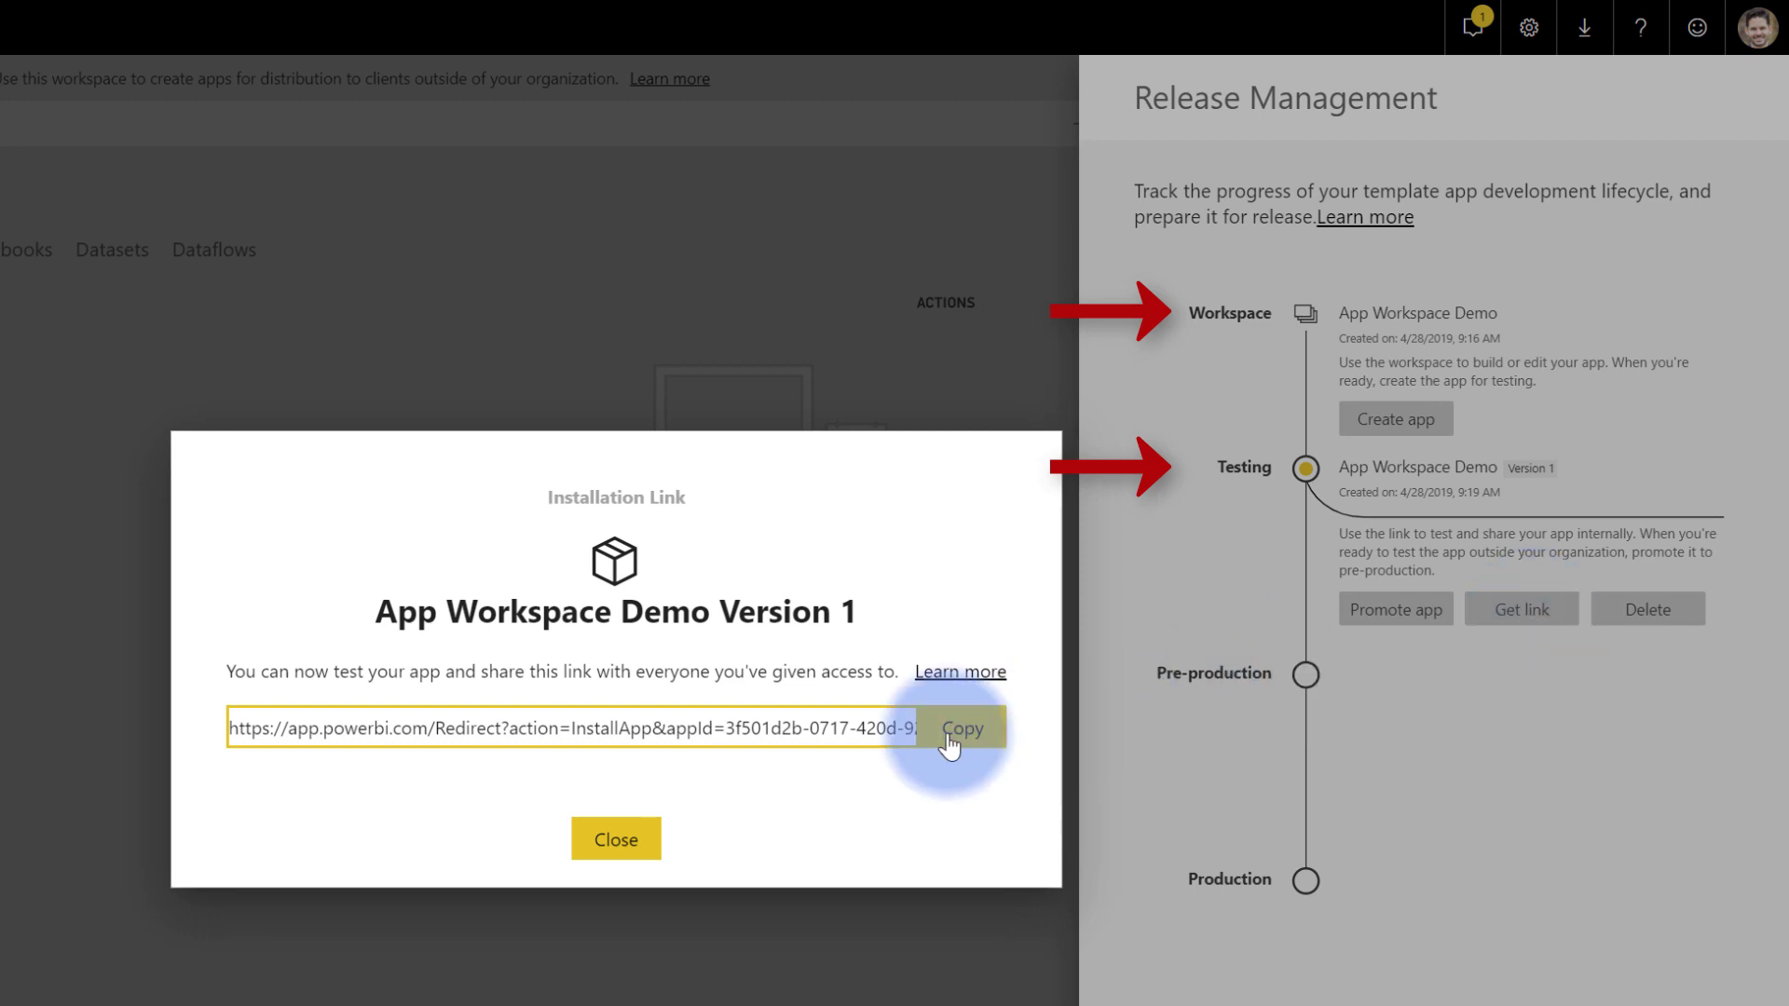
pyautogui.click(629, 831)
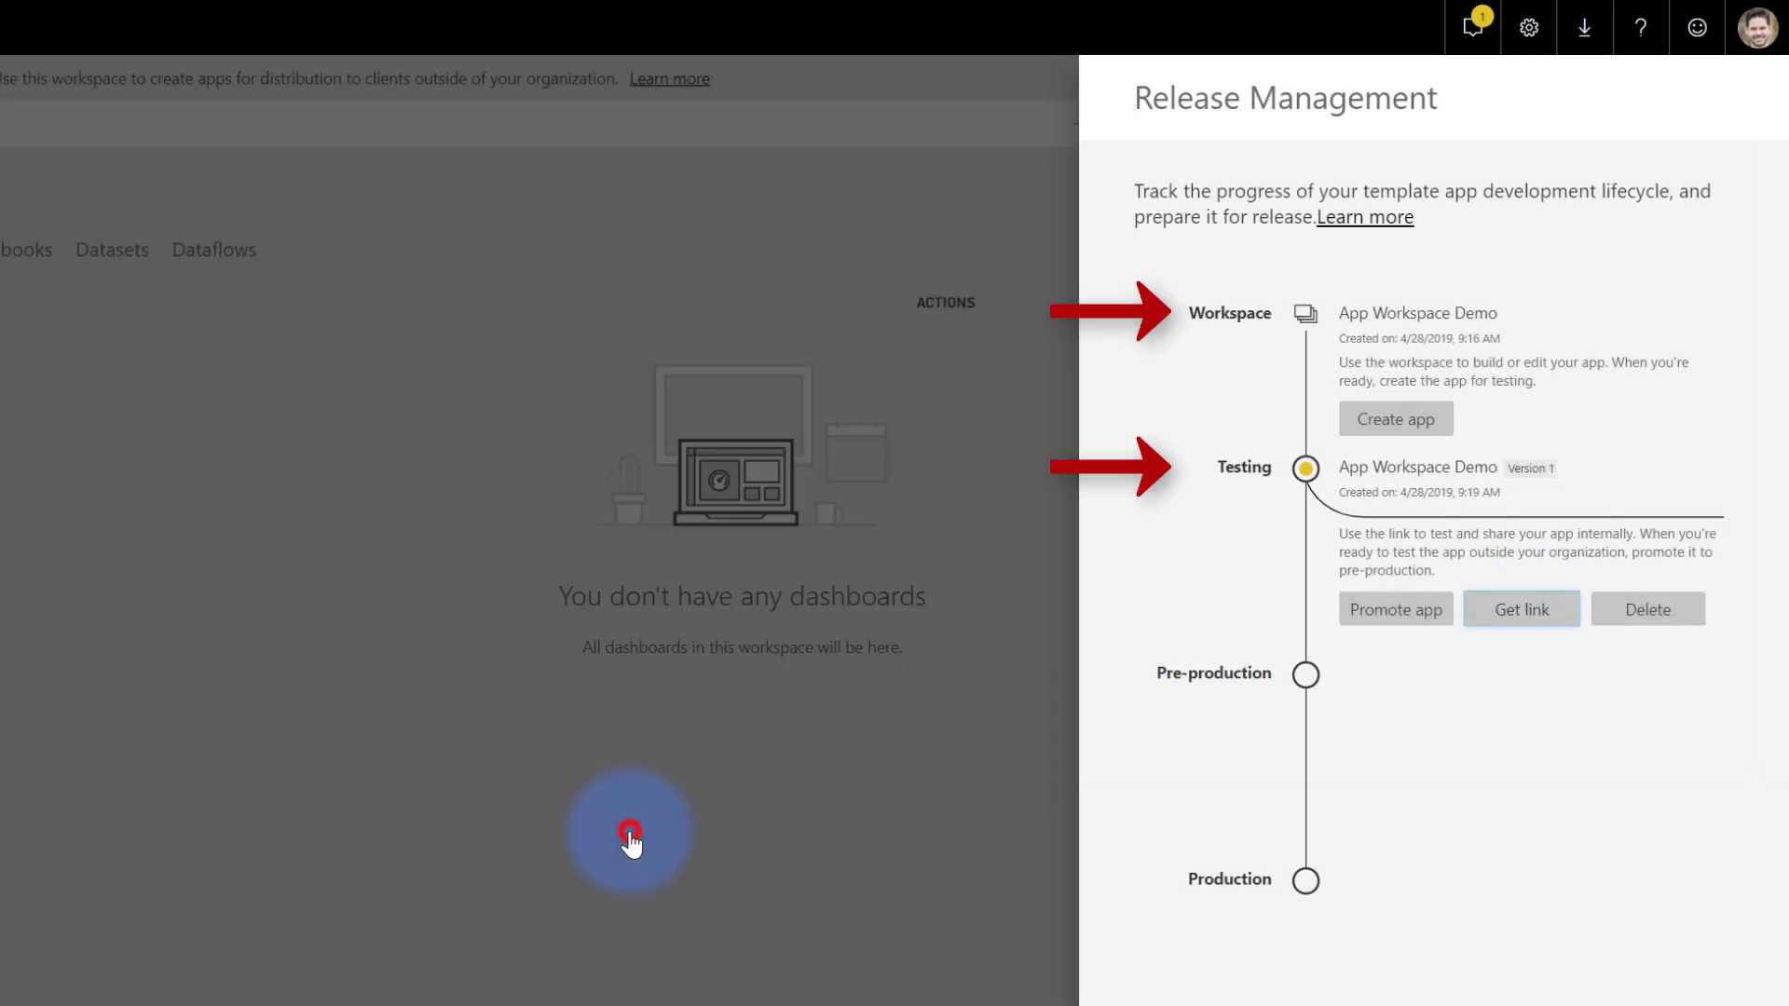
pyautogui.click(1395, 615)
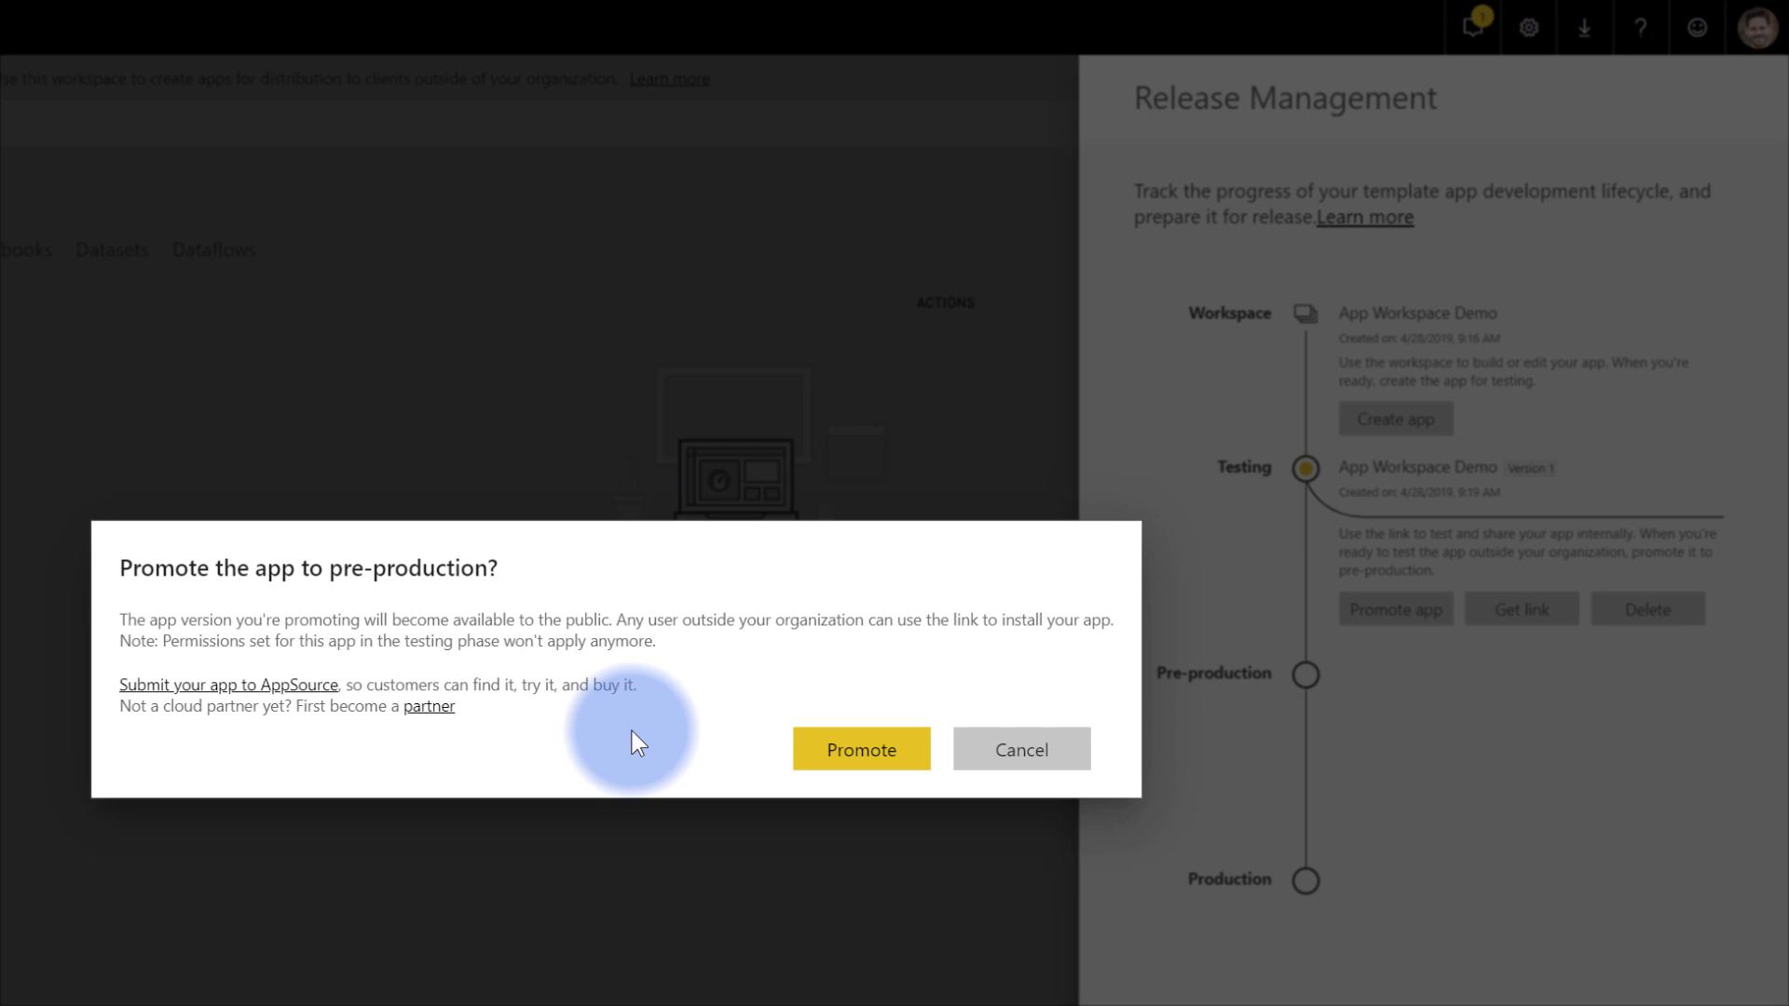
# - Confirm moving Version 1 to Pre-production and close the link notice
pyautogui.click(859, 751)
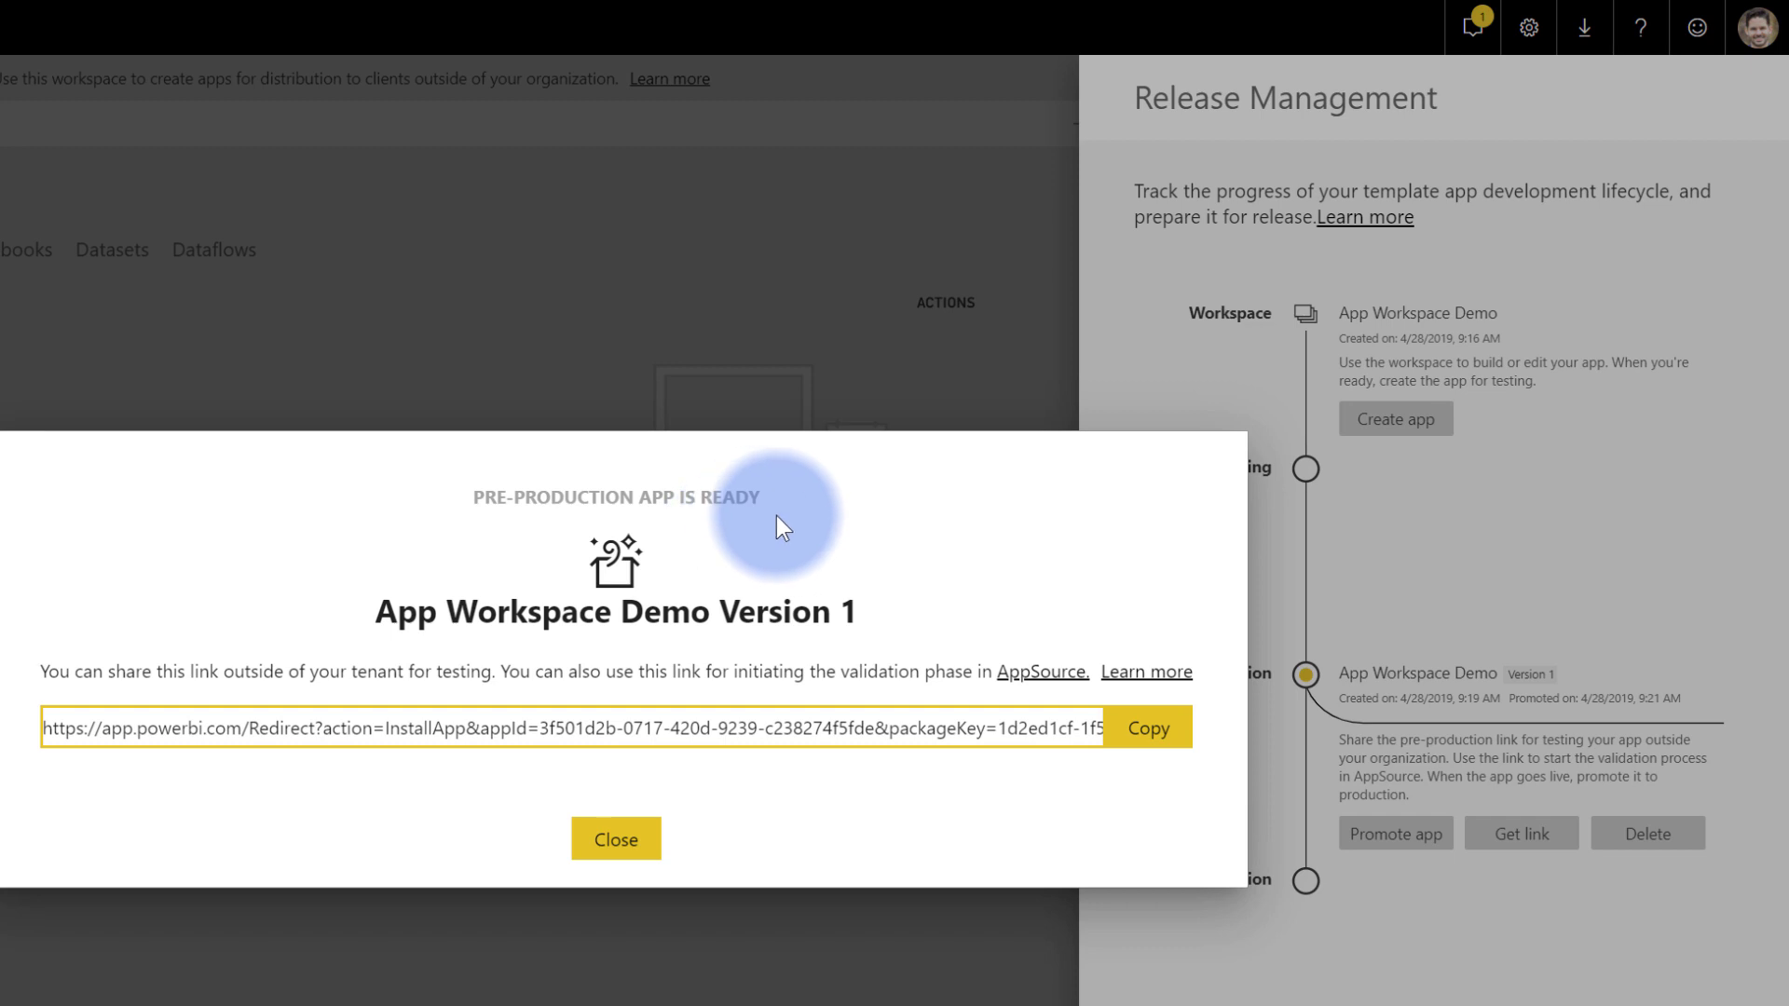
pyautogui.click(634, 841)
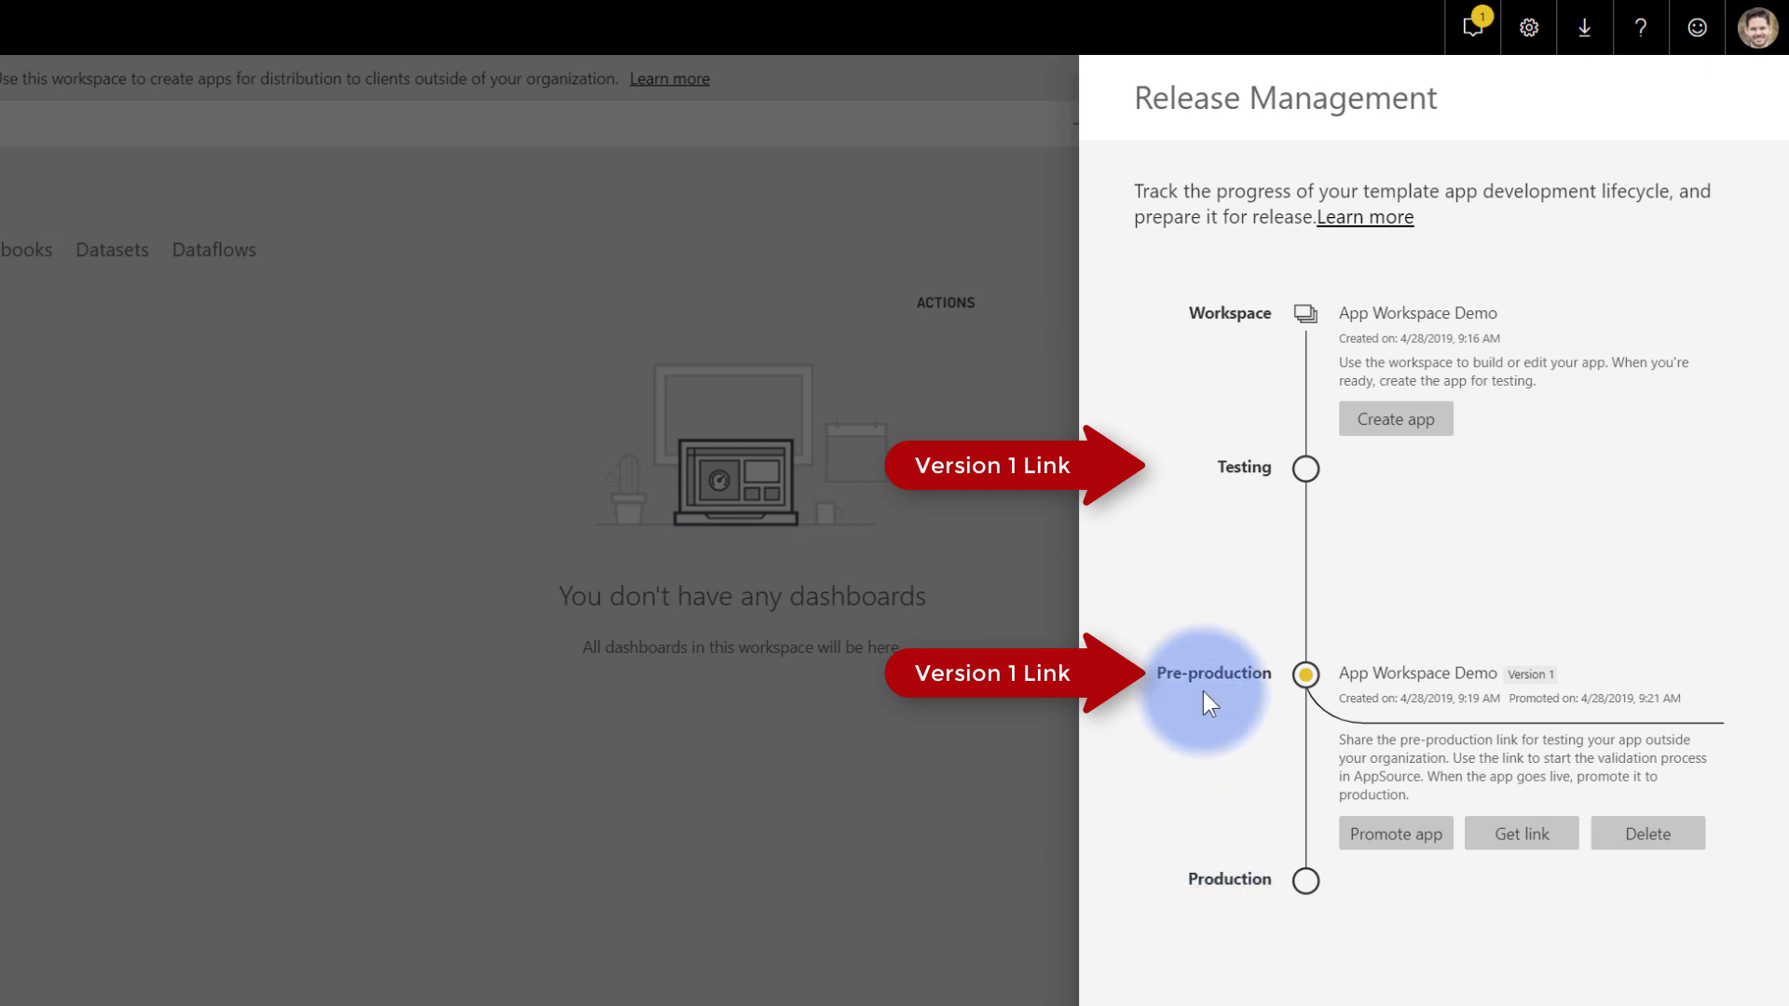
# - Promote Version 1 from Pre-production to Production and close the ready dialog
pyautogui.click(1405, 843)
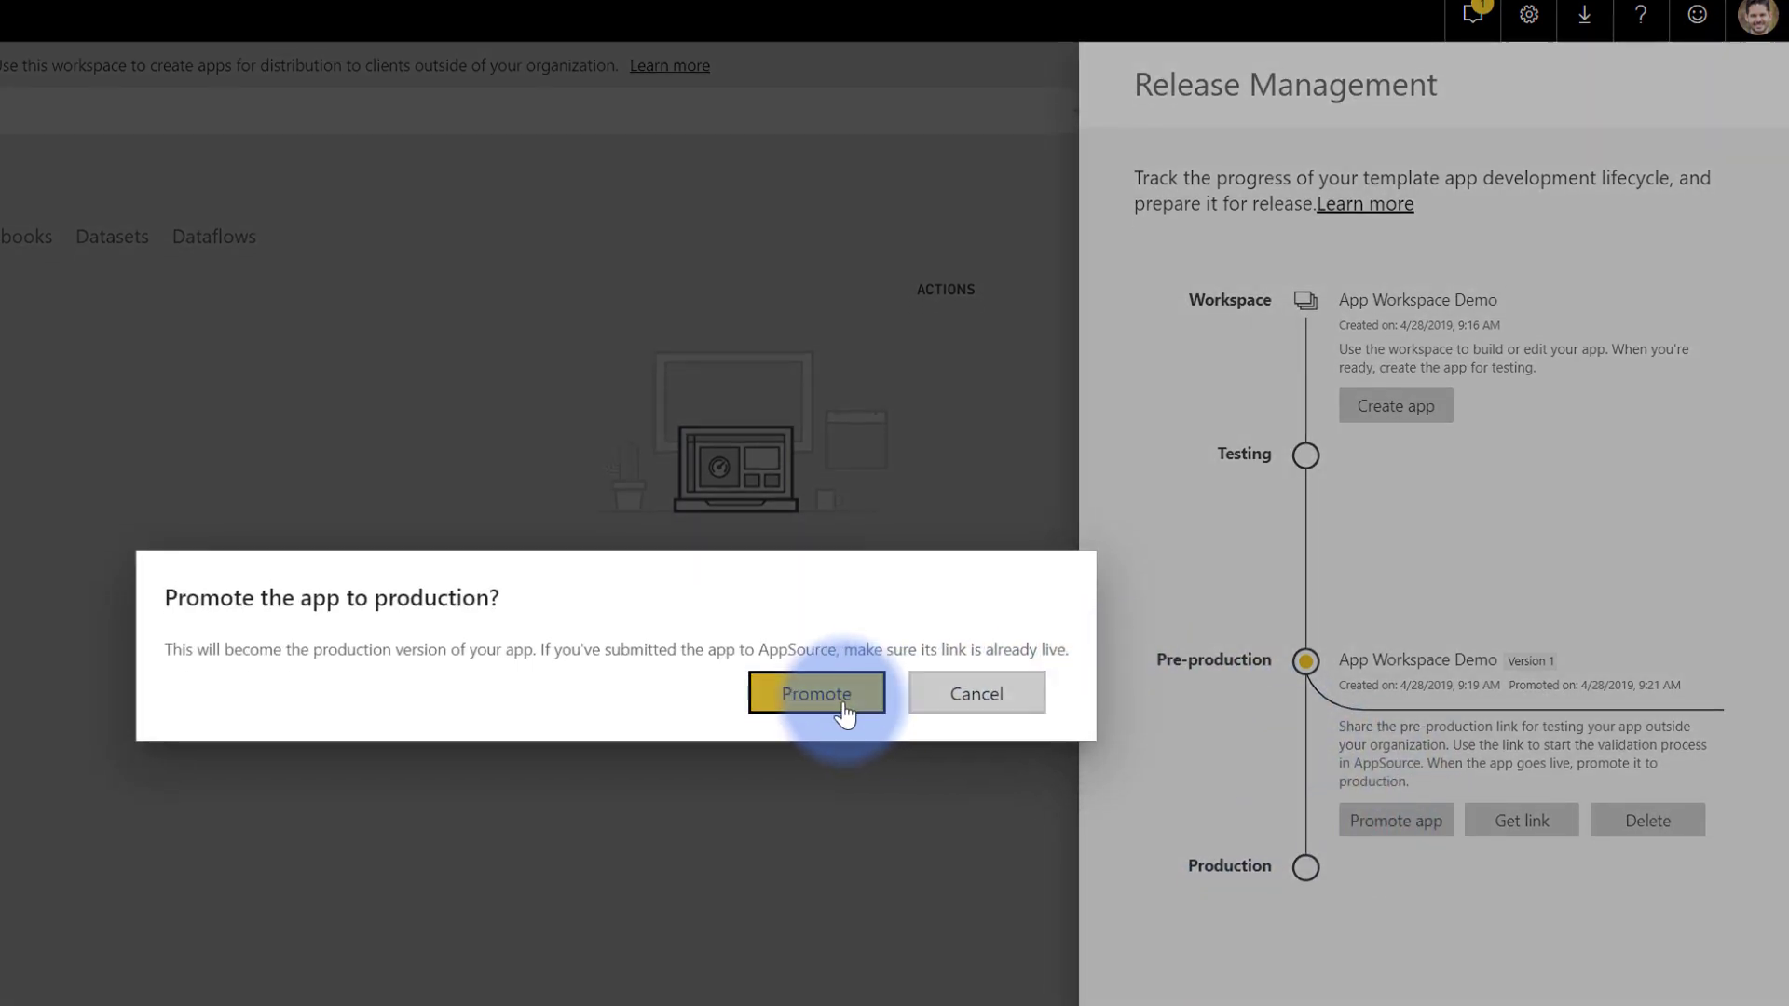
pyautogui.click(843, 708)
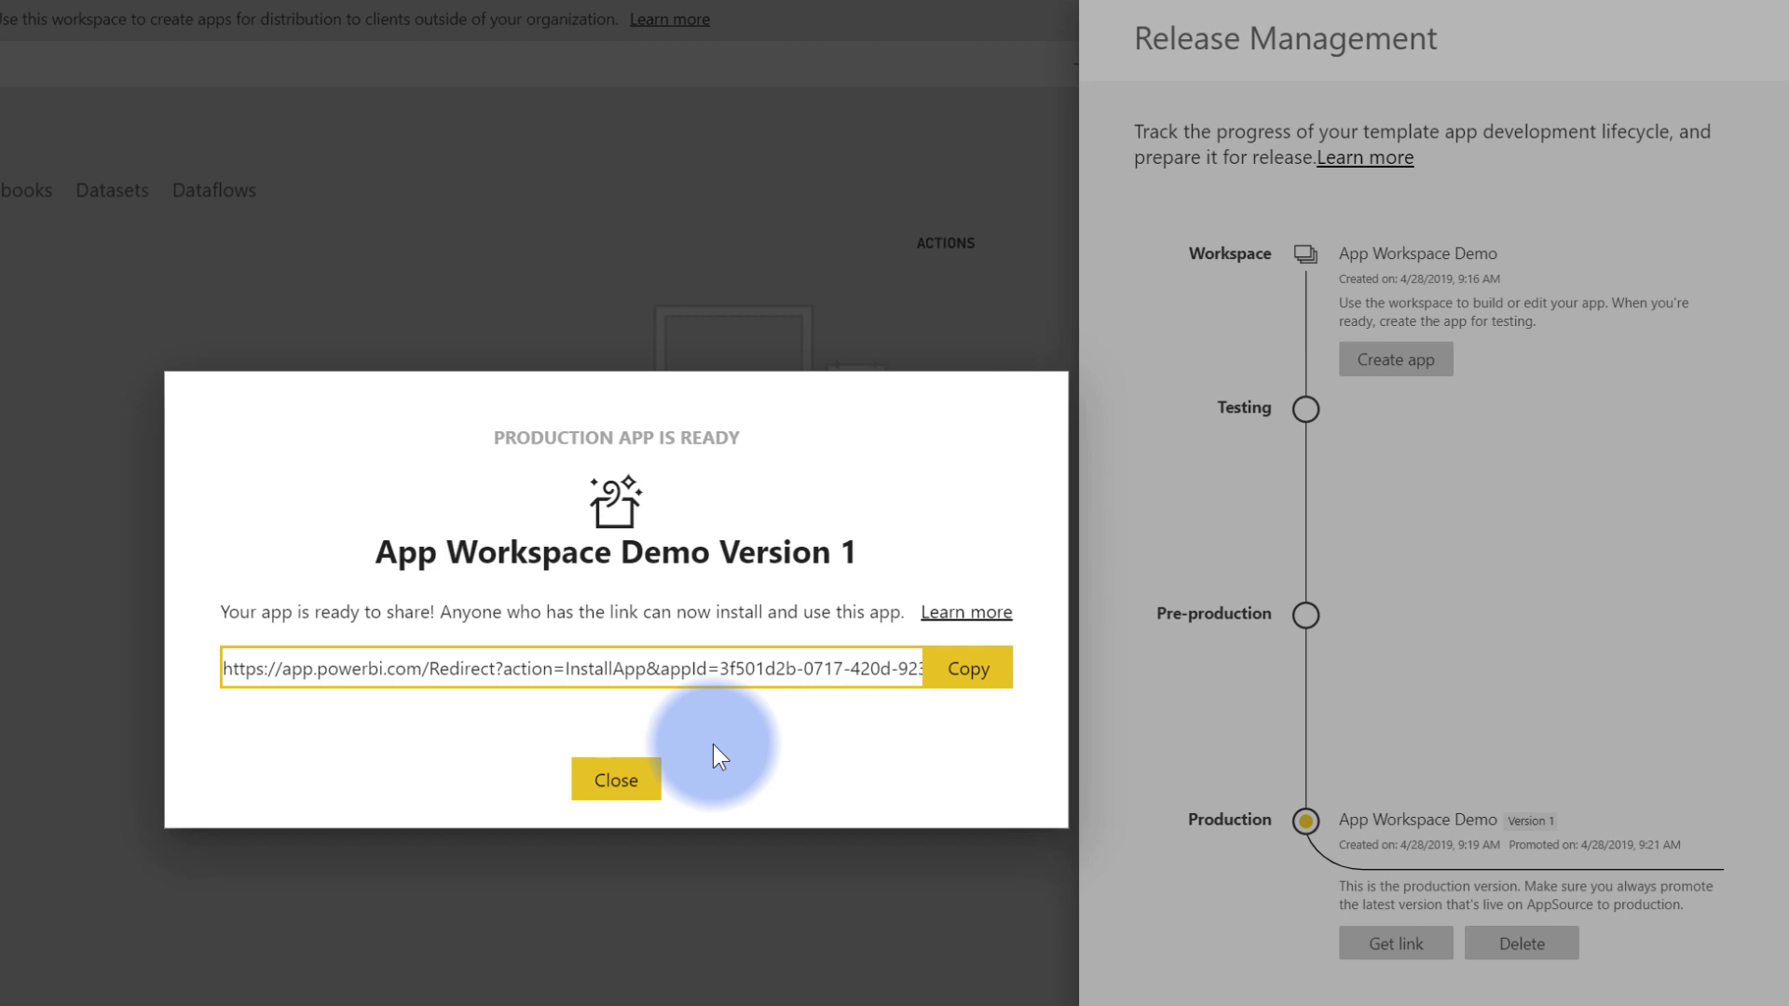
pyautogui.click(600, 777)
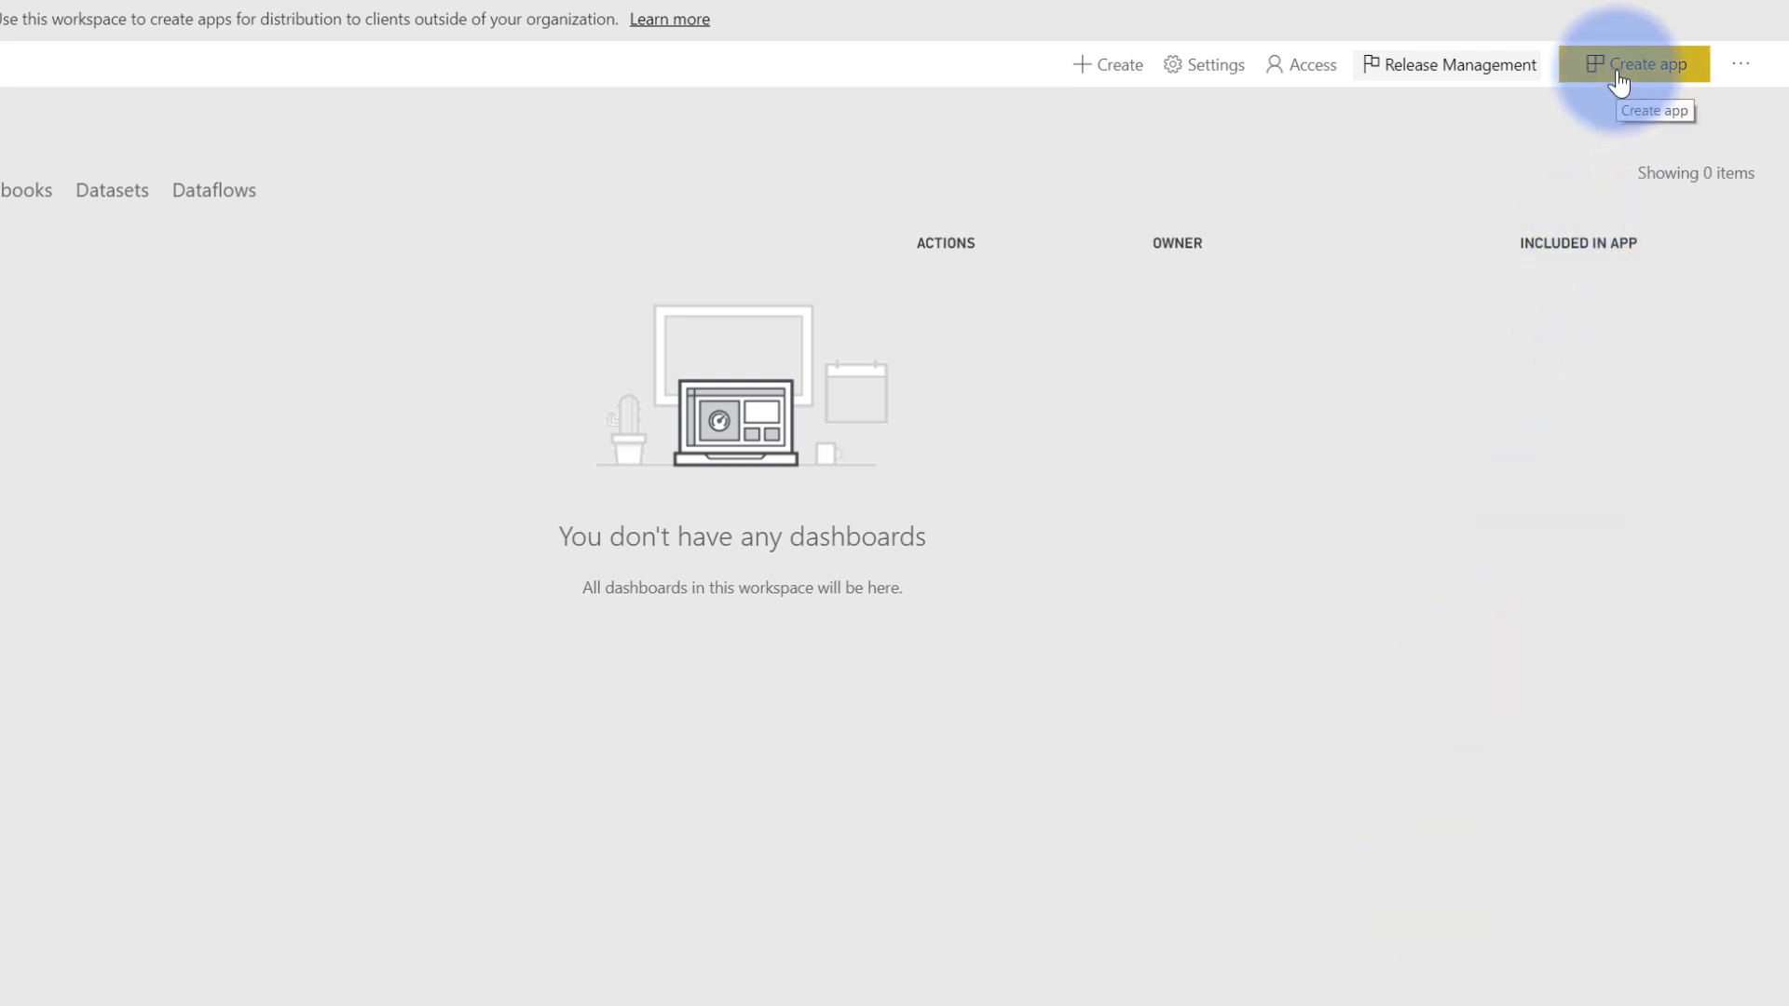
# - Create Version 2 of the app for Testing and reopen the Release Management timeline
pyautogui.click(1619, 82)
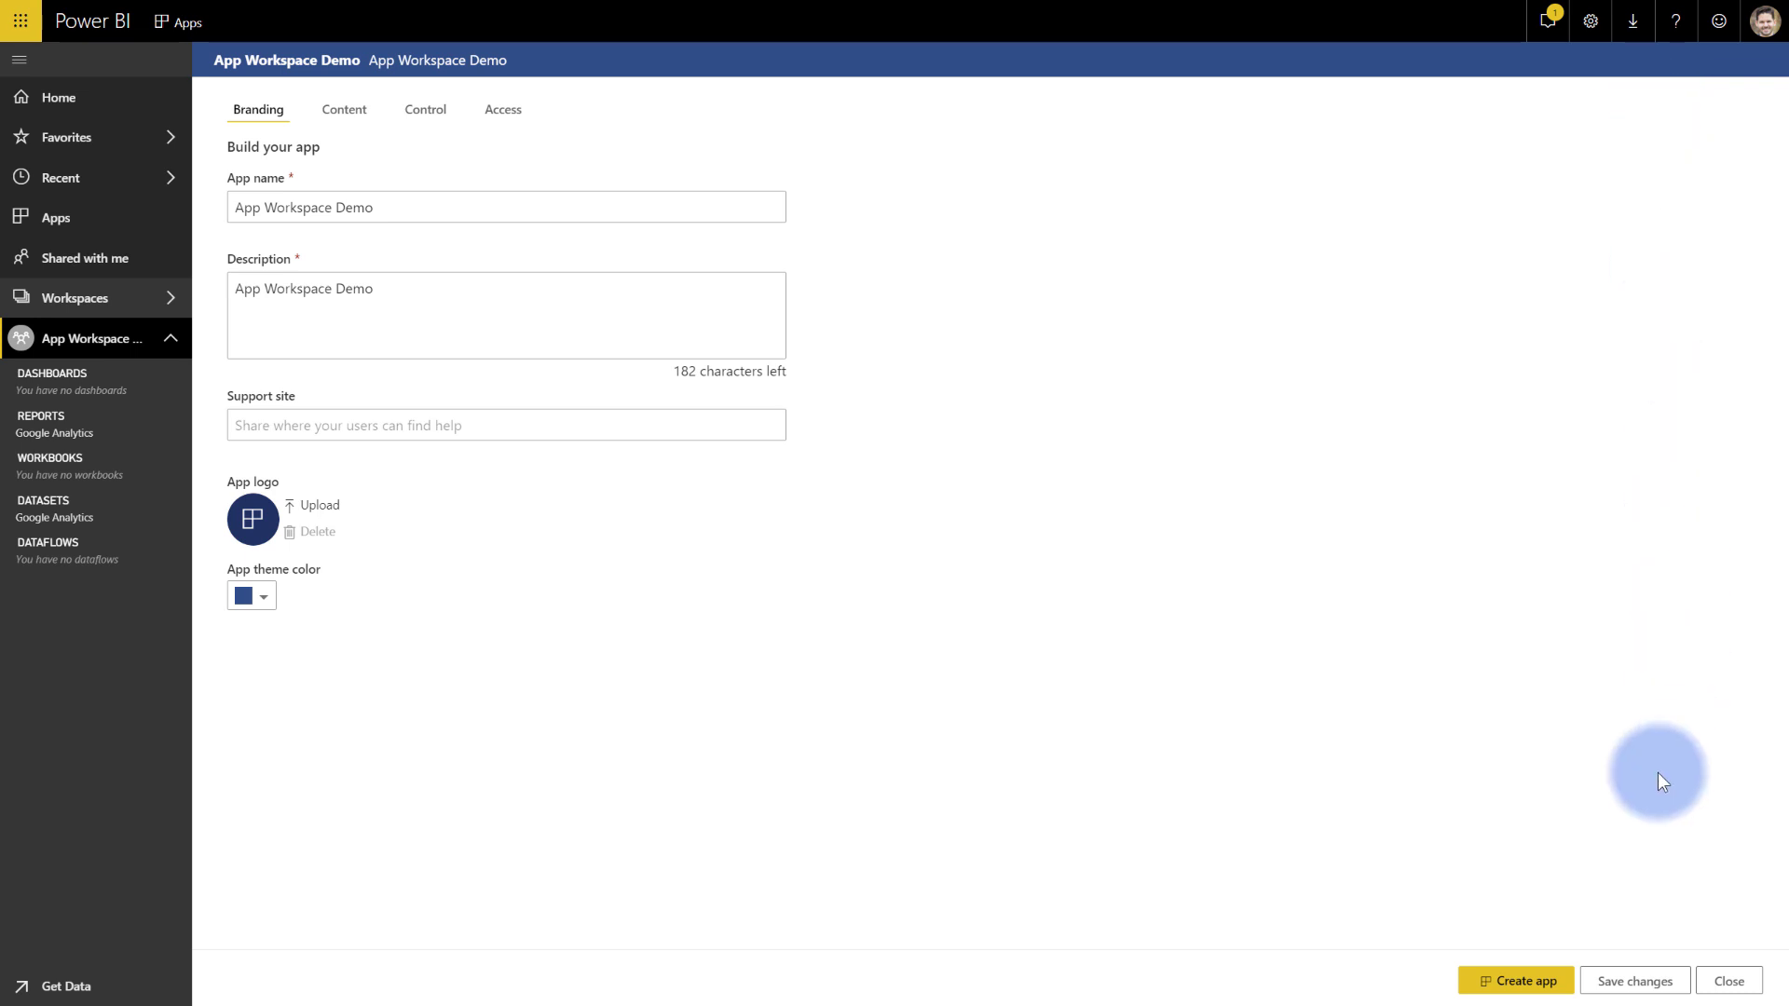
pyautogui.click(1529, 978)
pyautogui.click(1735, 986)
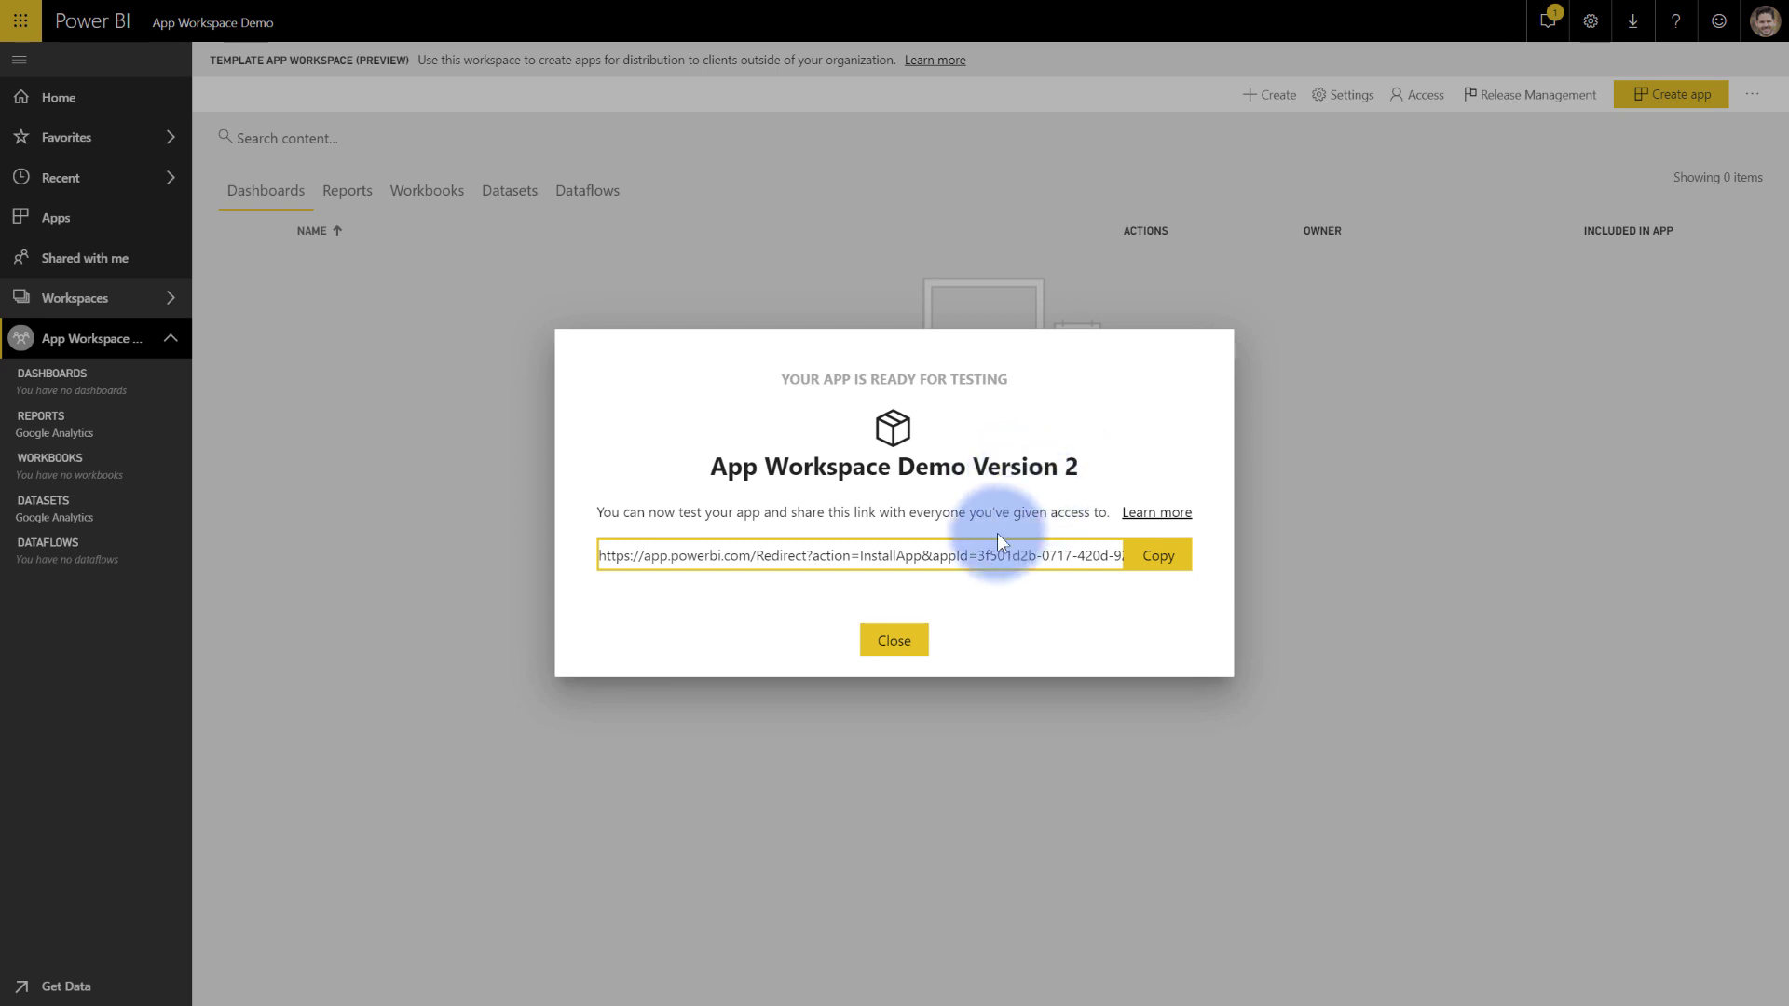
pyautogui.click(917, 641)
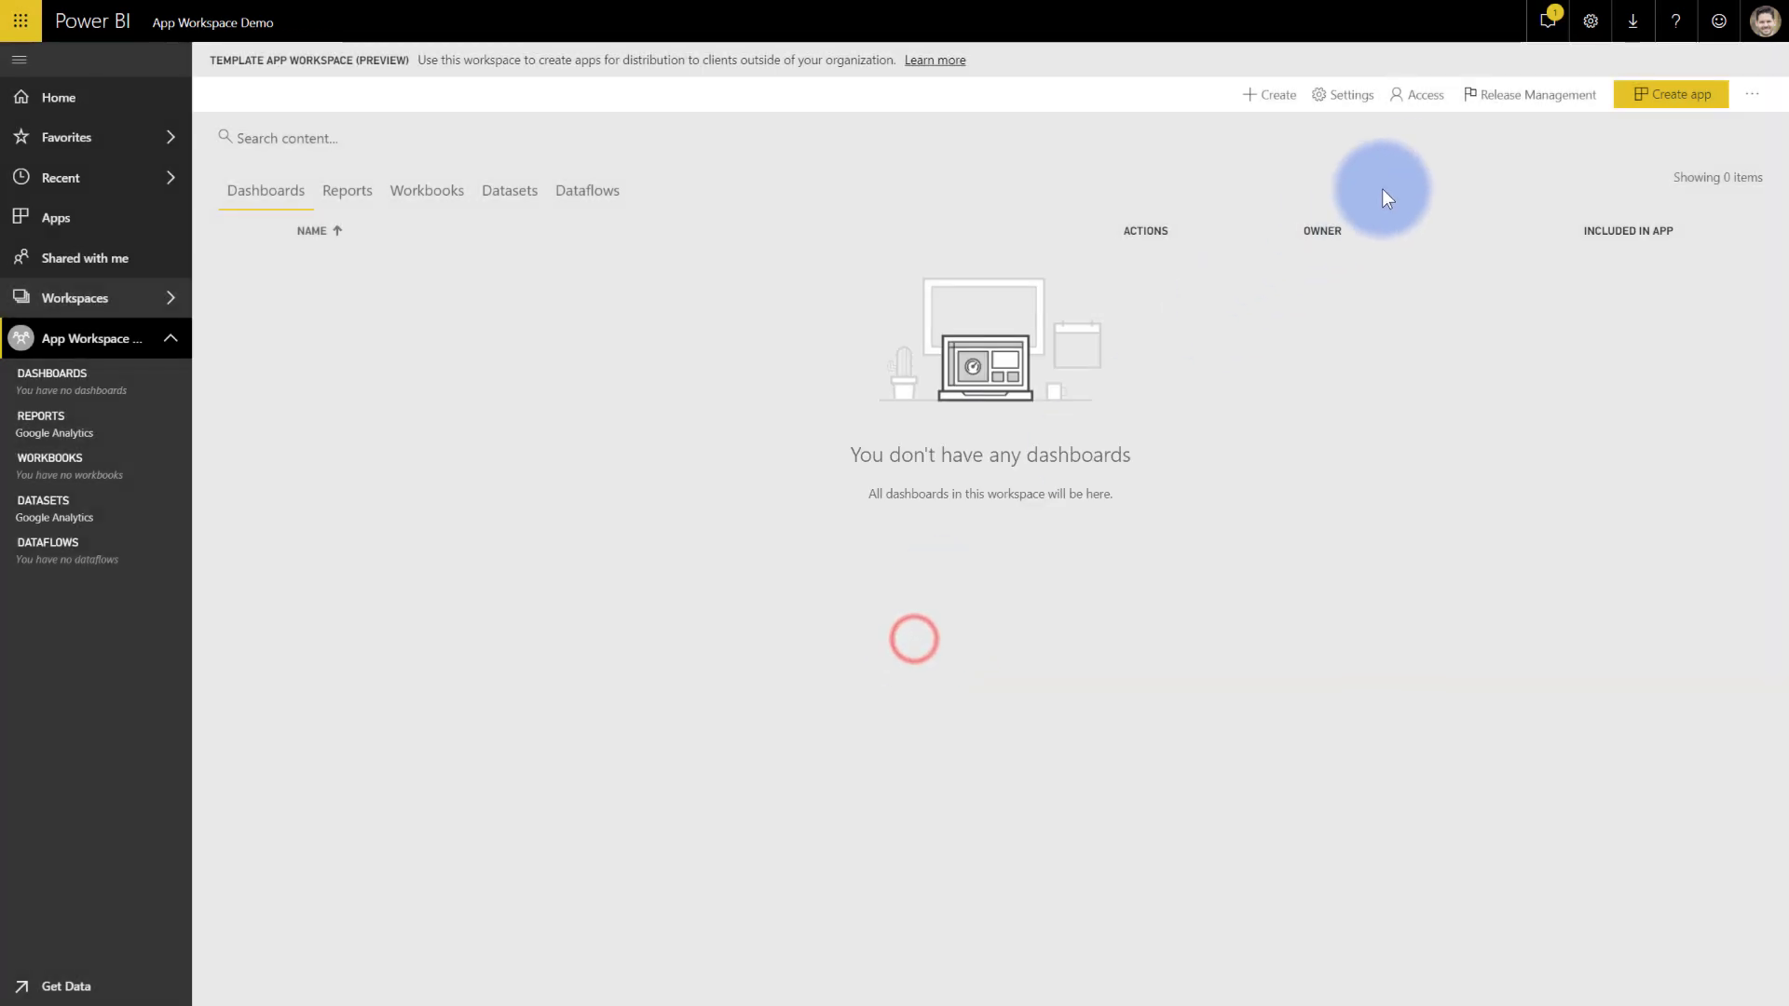
pyautogui.click(1450, 91)
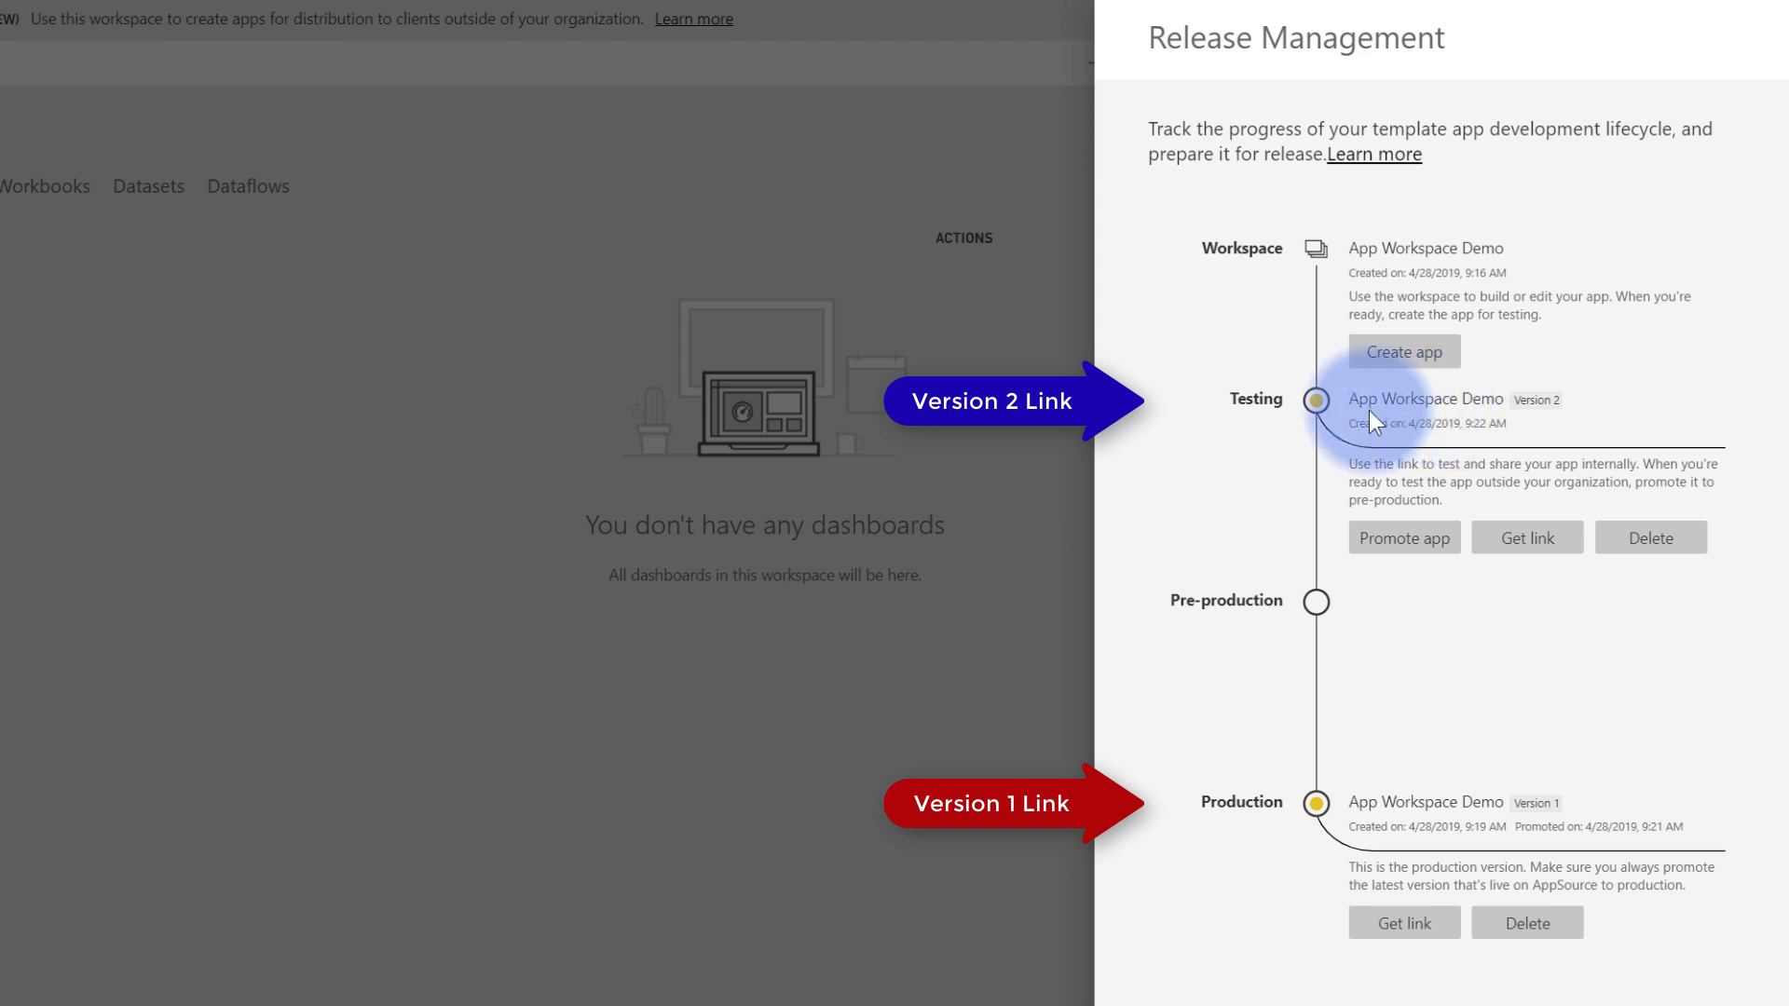
# - Promote Version 2 from Testing to Pre-production and close the link notice
pyautogui.click(1405, 540)
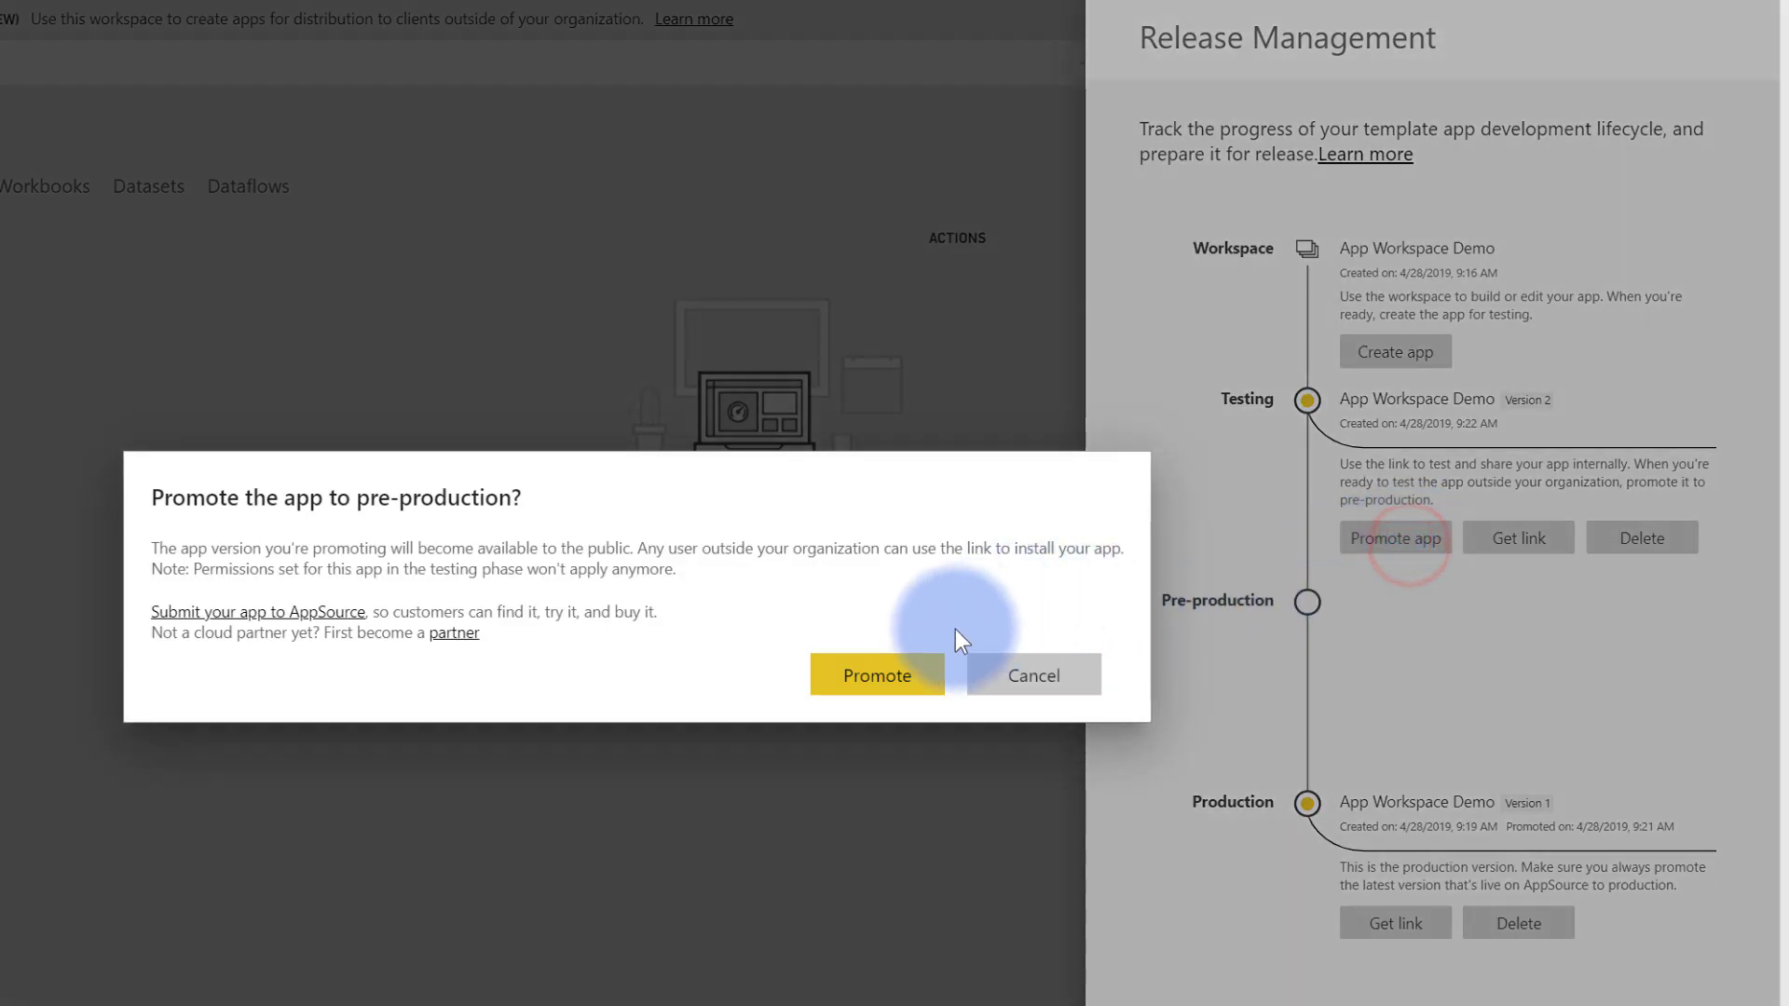
pyautogui.click(902, 673)
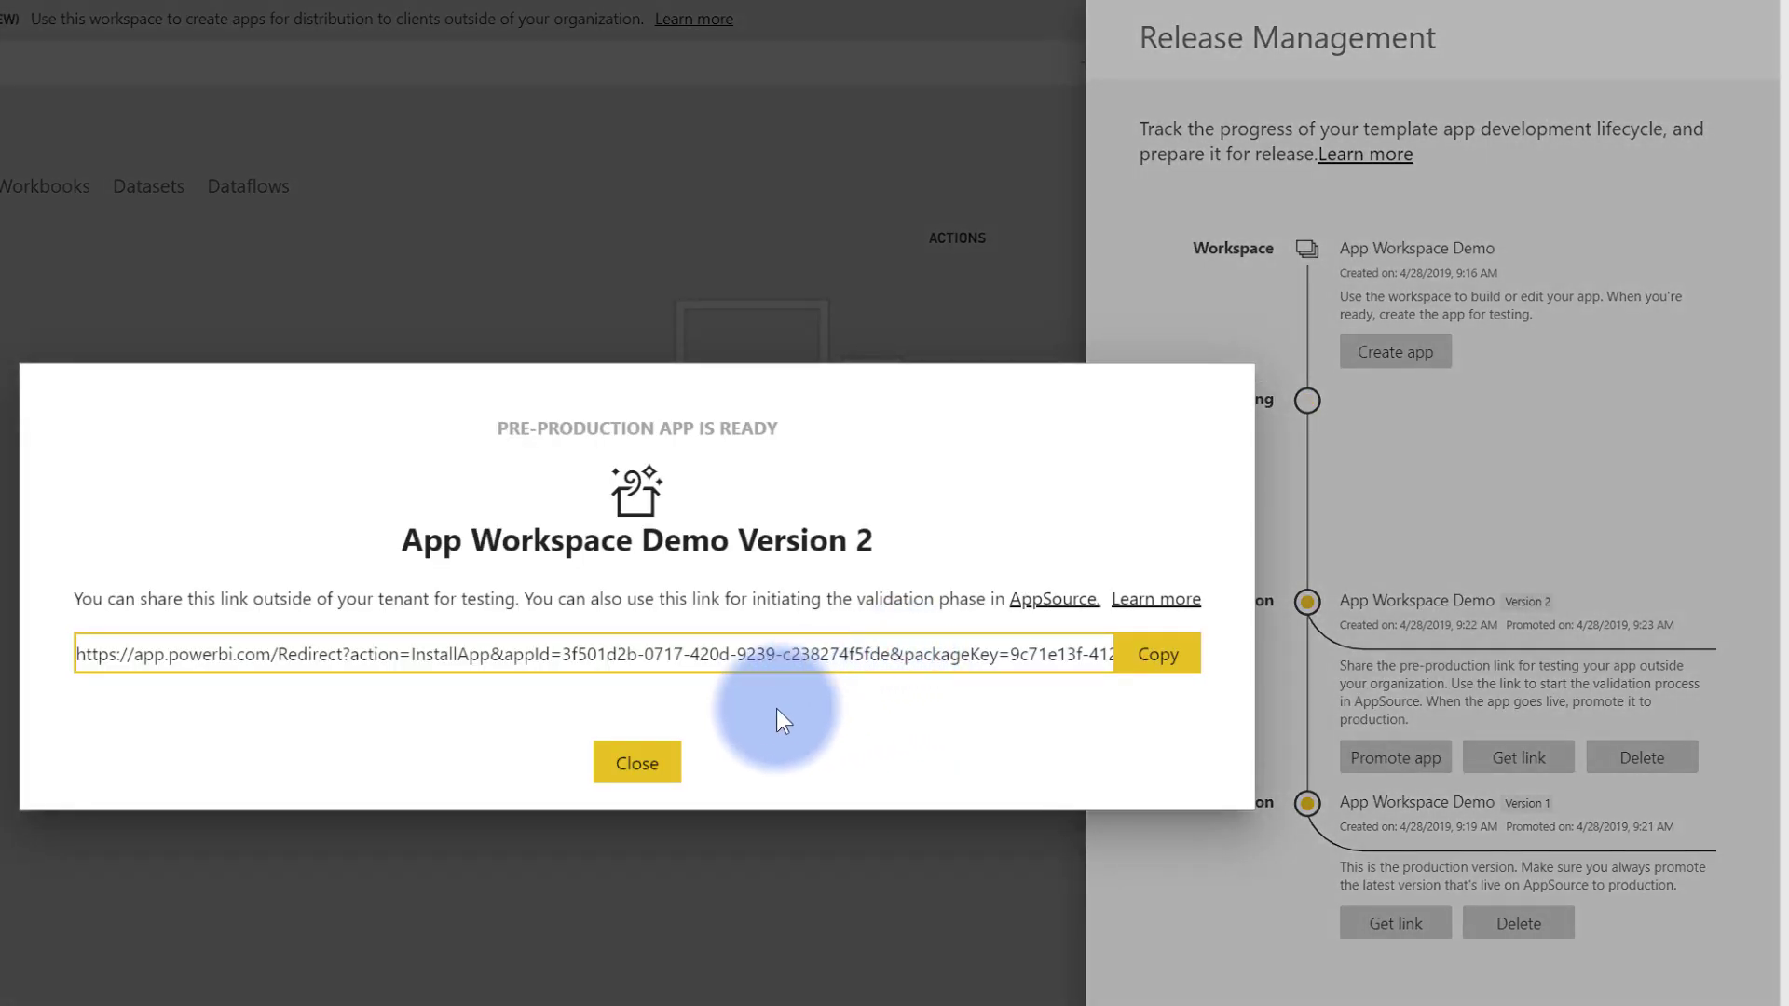
pyautogui.click(633, 762)
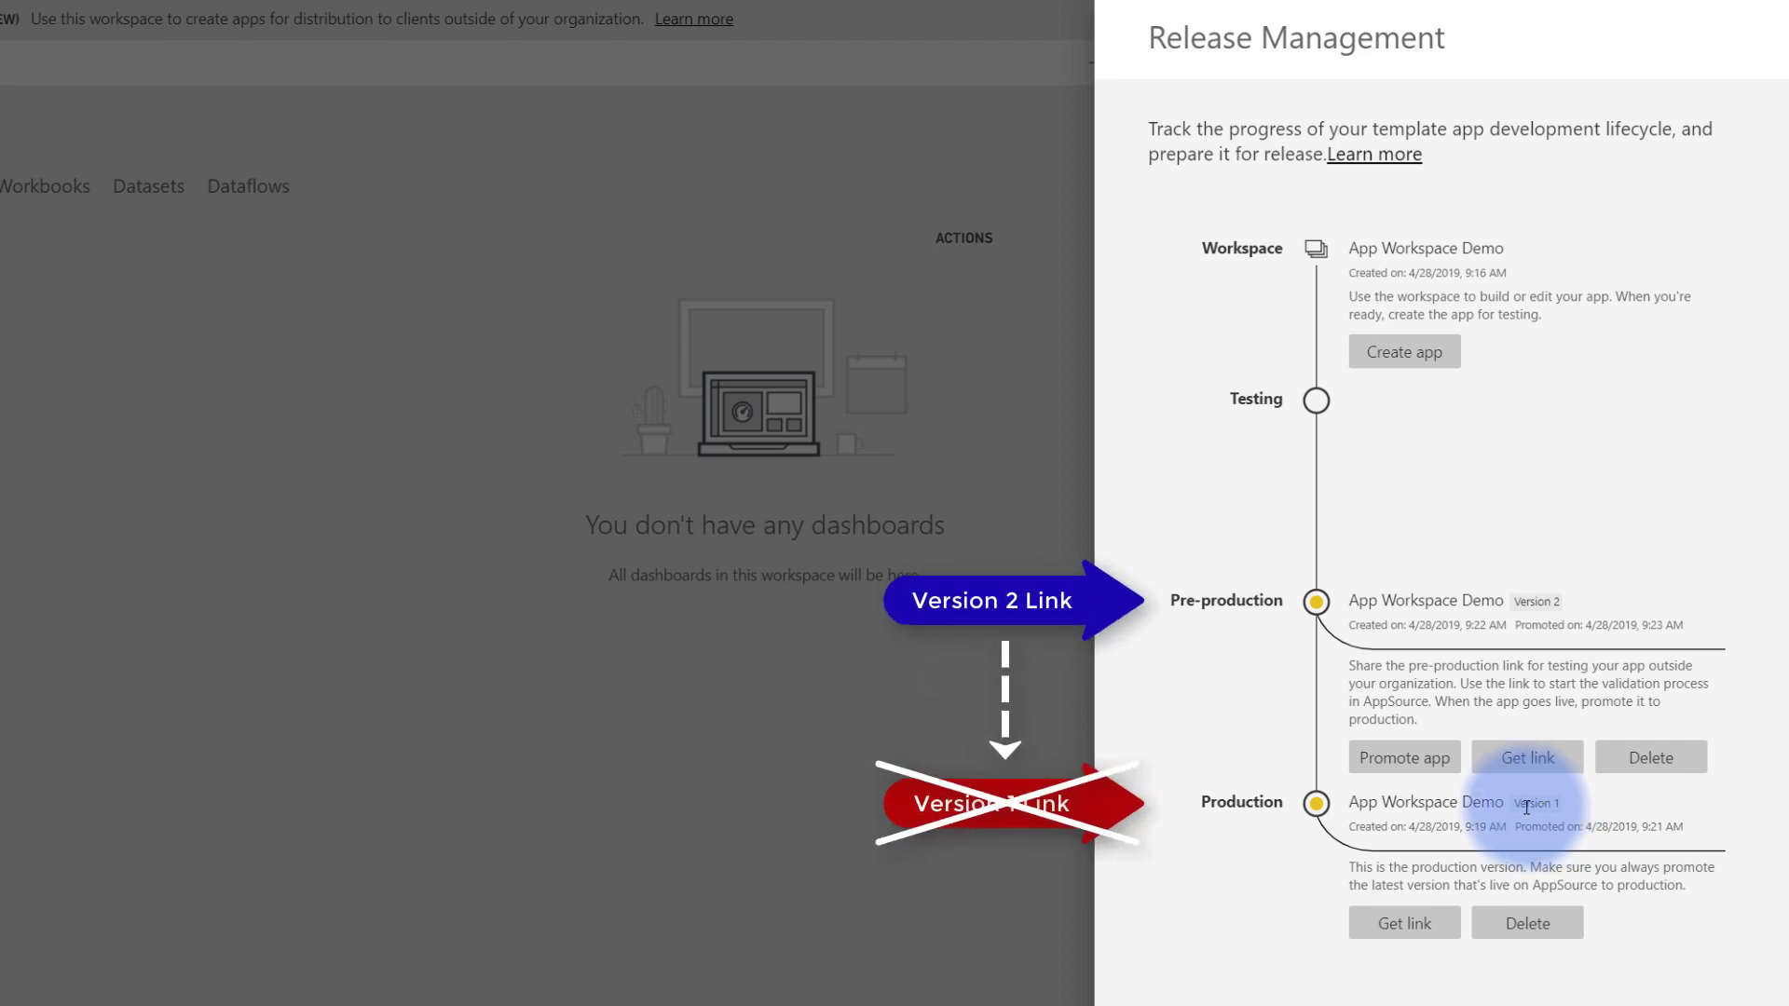
# - Promote App Workspace Demo Version 2 from Pre-production to Production, leaving Pre-production empty
pyautogui.click(1386, 925)
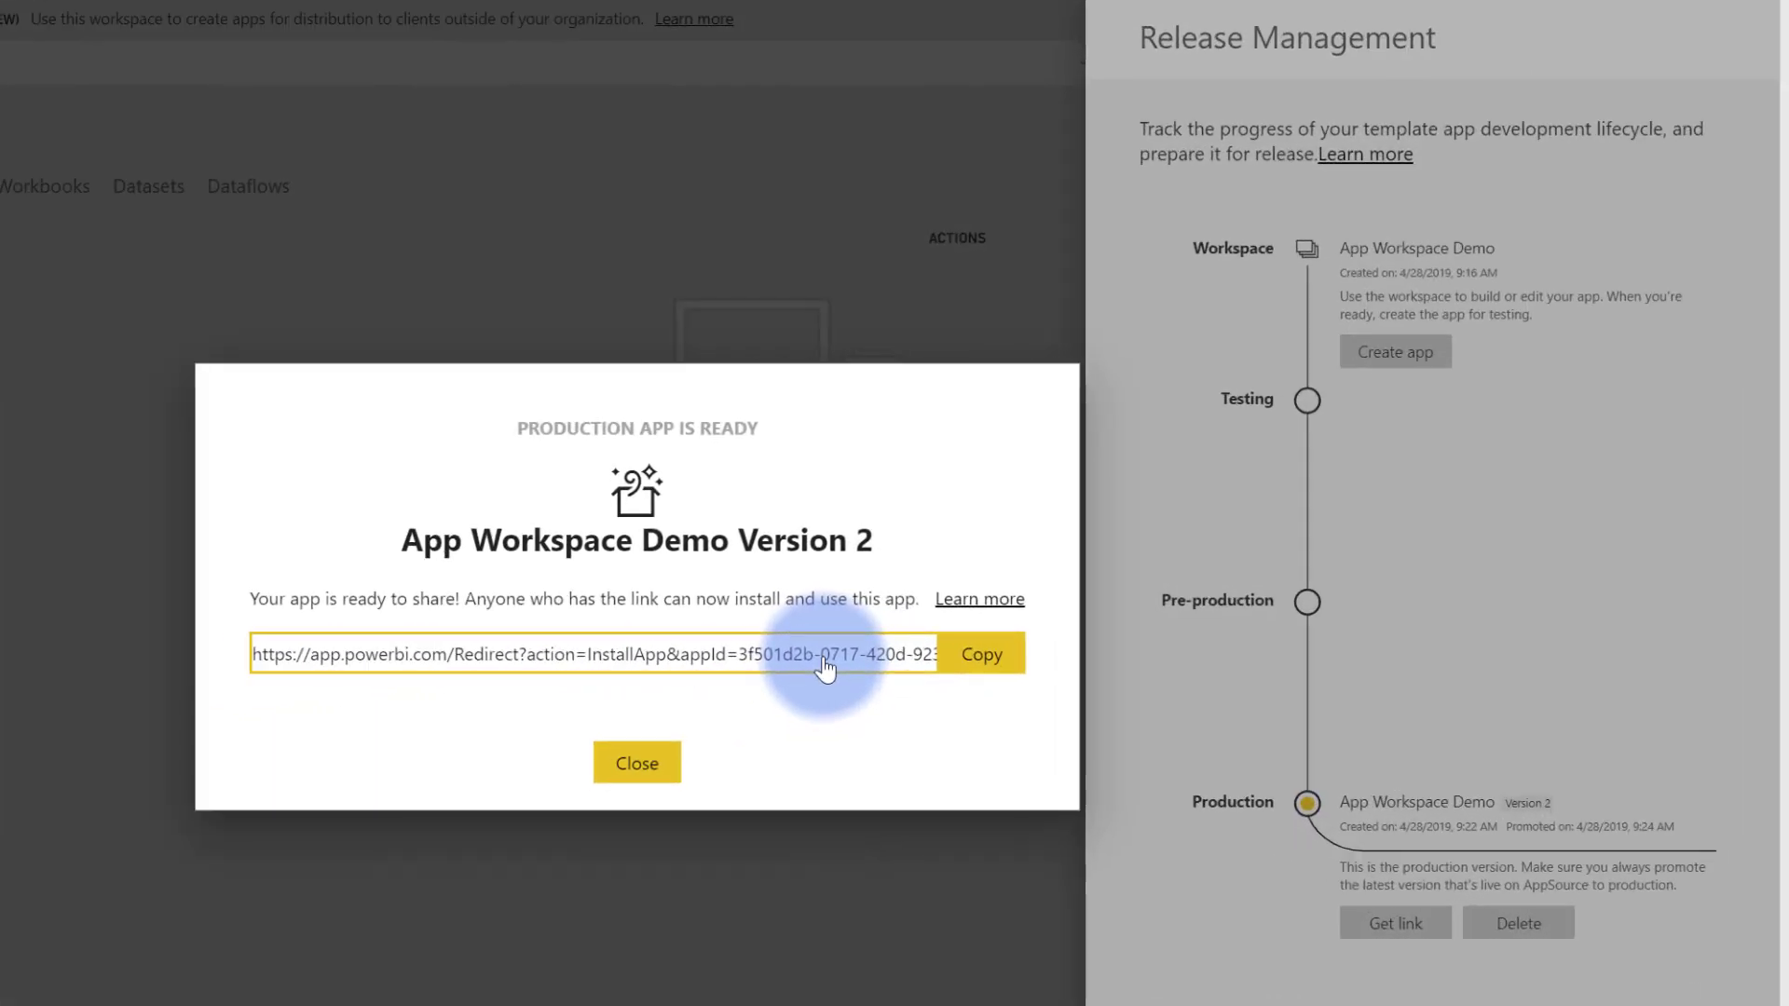
pyautogui.click(593, 653)
pyautogui.click(637, 762)
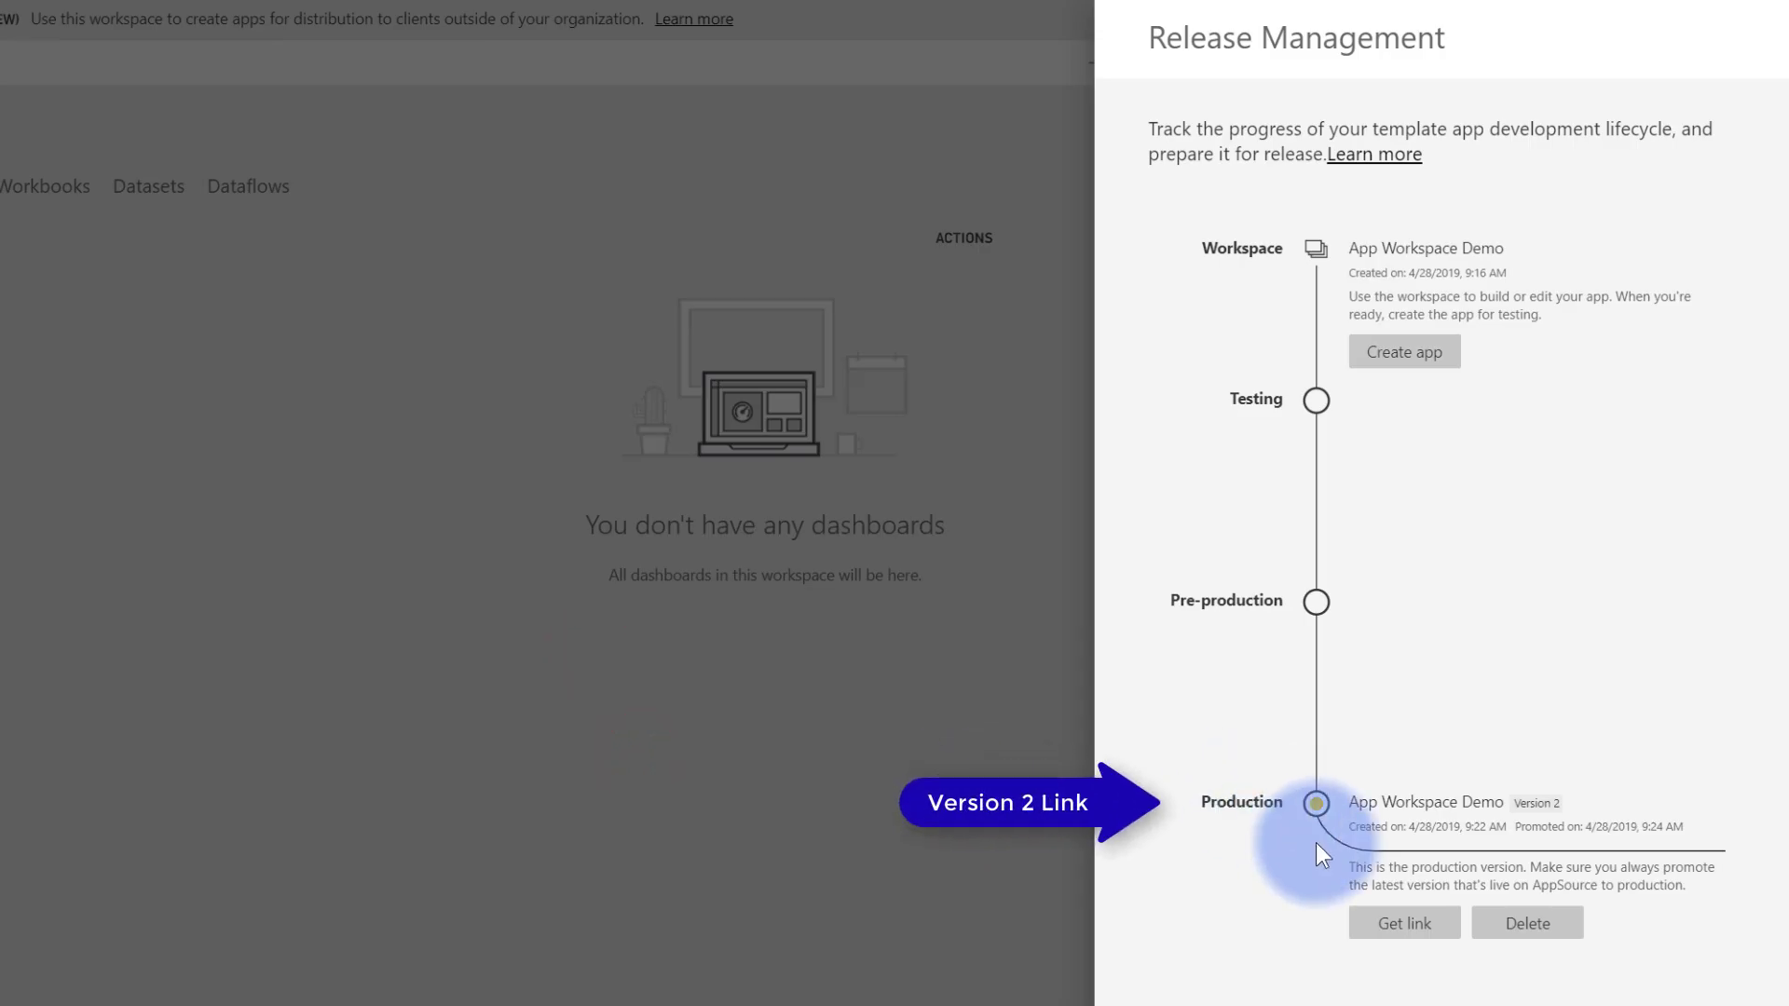